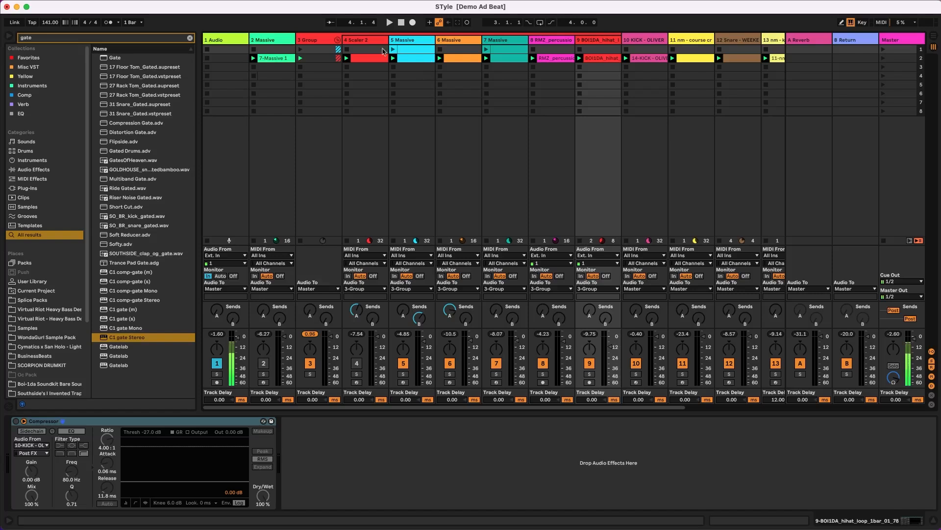
# Clear the browser's "gate" search and show the Reverb & Resonance audio effects
pyautogui.click(190, 38)
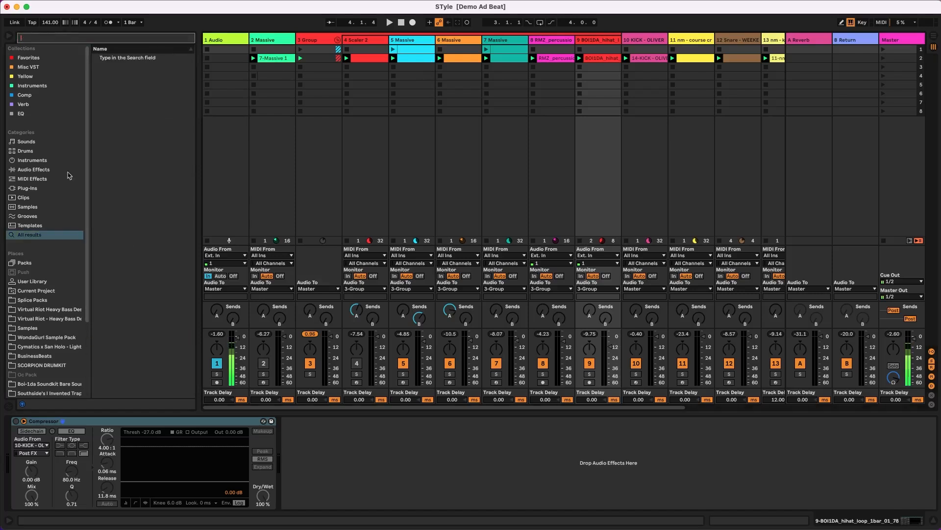
pyautogui.click(35, 170)
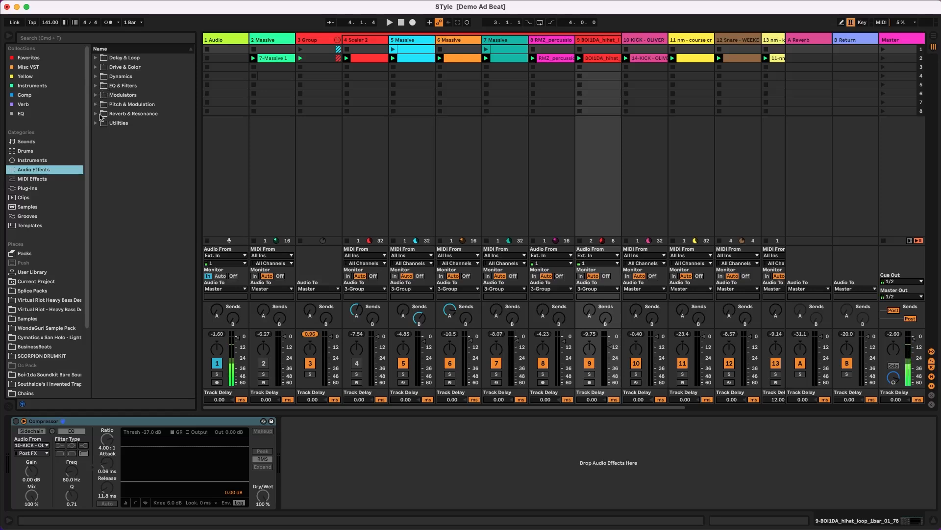
pyautogui.click(96, 113)
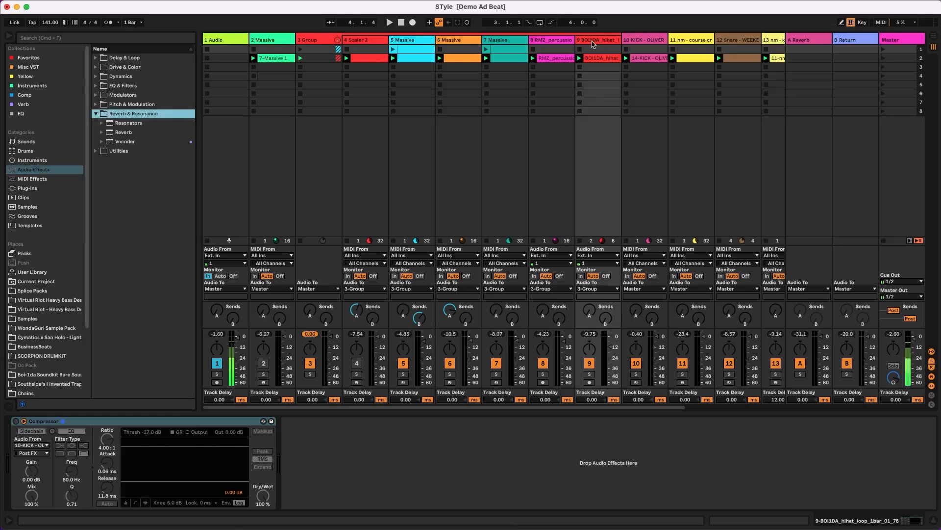
# Audition the RMZ percussion loop track in solo and restore the full mix
pyautogui.click(559, 43)
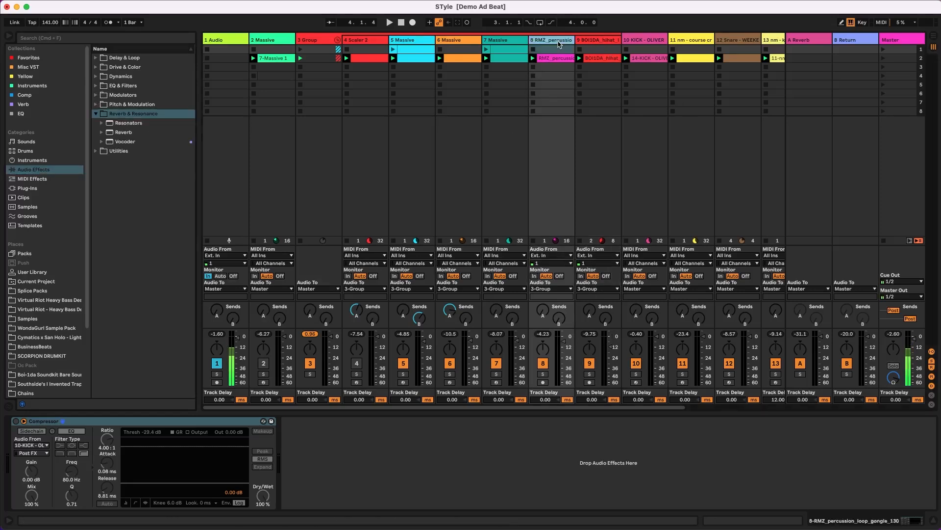
pyautogui.click(542, 374)
pyautogui.press('space')
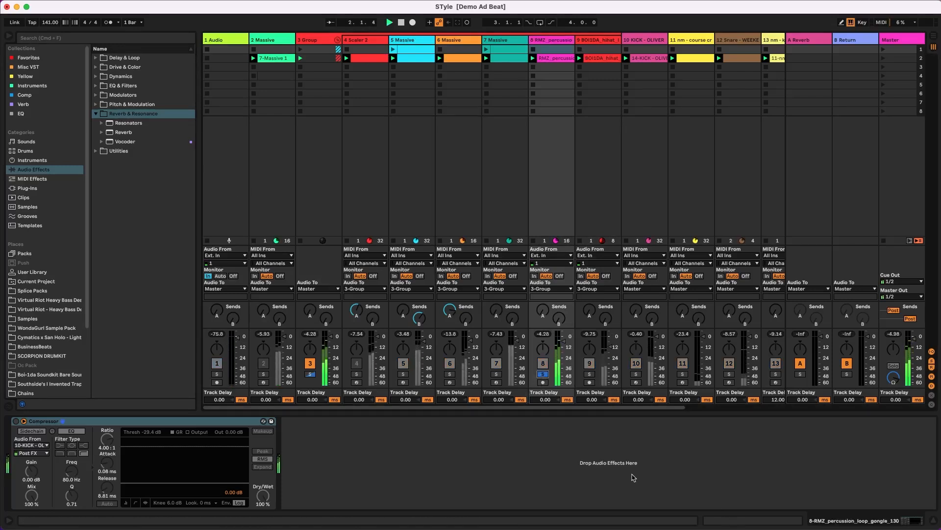
pyautogui.click(543, 374)
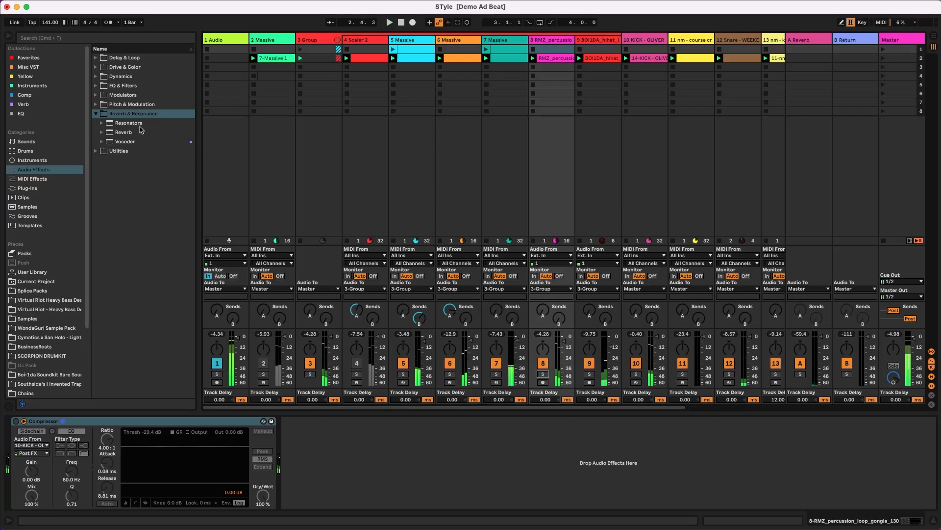
# Add a Vocoder after the compressor on the percussion loop track and set it to 8 bands
pyautogui.click(133, 142)
pyautogui.moveTo(134, 142); pyautogui.dragTo(405, 466)
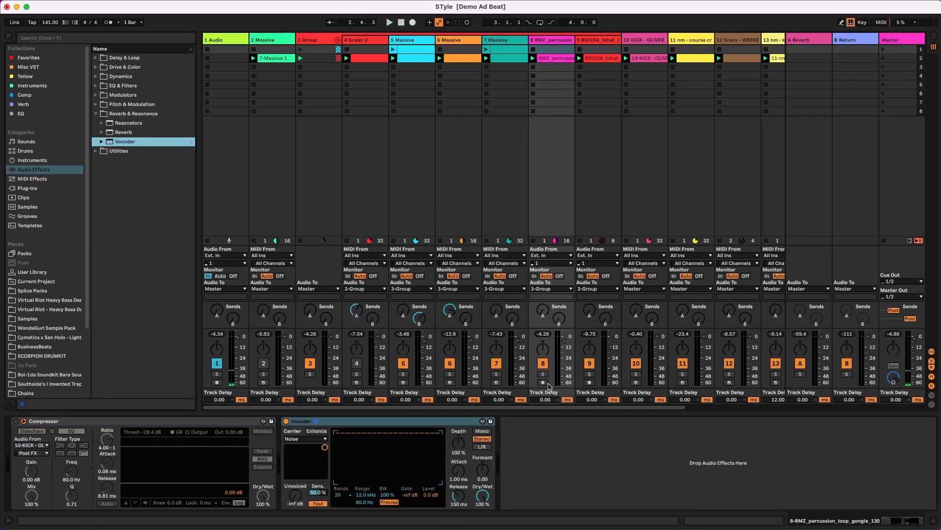
pyautogui.click(341, 496)
pyautogui.click(345, 428)
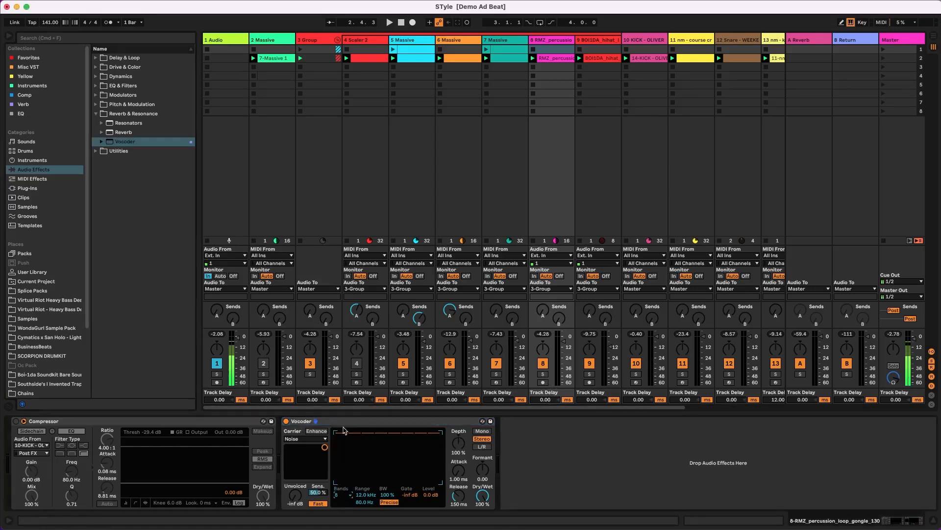
# Set the Vocoder's release to 40.5 ms, attack to 1.83 ms, depth to 138% and formant to 4.80, and play the track soloed
pyautogui.moveTo(459, 495); pyautogui.dragTo(458, 512)
pyautogui.moveTo(456, 445); pyautogui.dragTo(456, 451)
pyautogui.click(542, 374)
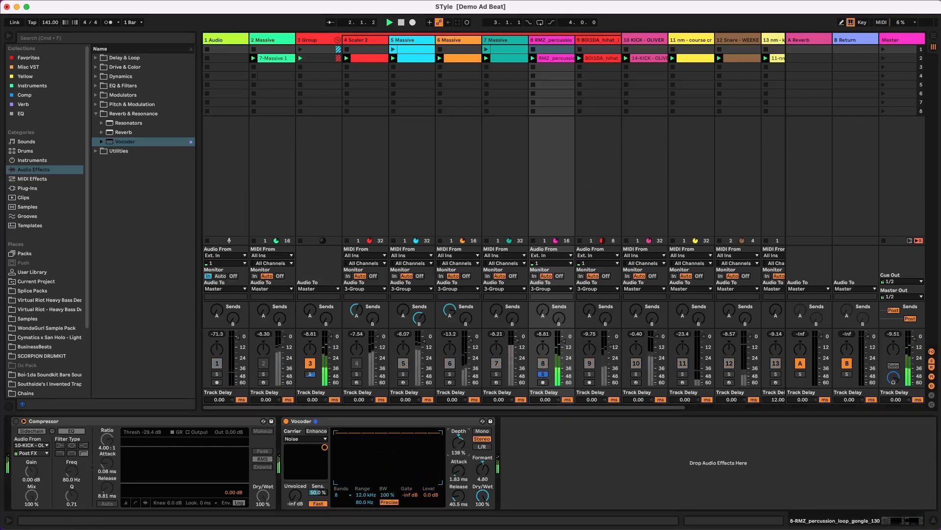
# Adjust the Vocoder to depth 159%, formant 2.60 and dry/wet 79.5% during solo playback, and unsolo the percussion track
pyautogui.moveTo(456, 446); pyautogui.dragTo(483, 517)
pyautogui.moveTo(483, 471); pyautogui.dragTo(483, 481)
pyautogui.moveTo(456, 444); pyautogui.dragTo(456, 449)
pyautogui.moveTo(483, 496); pyautogui.dragTo(483, 491)
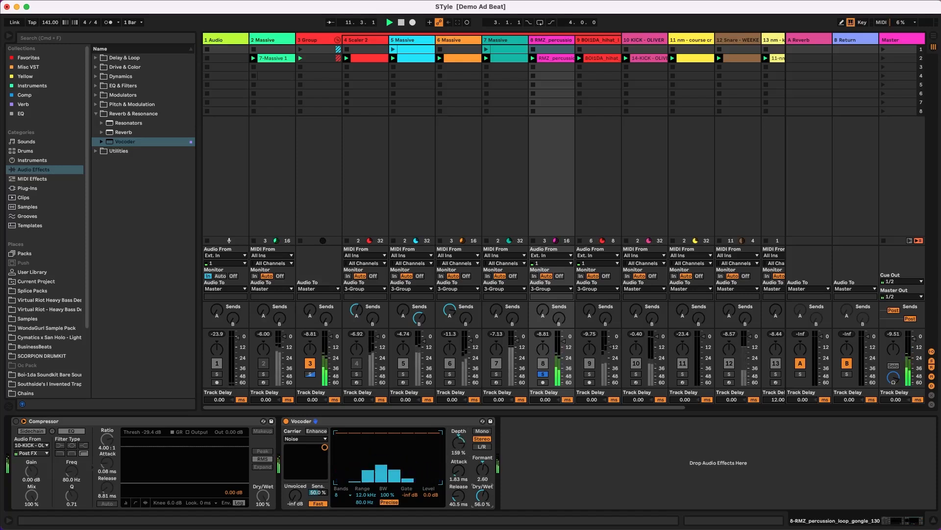
pyautogui.click(542, 374)
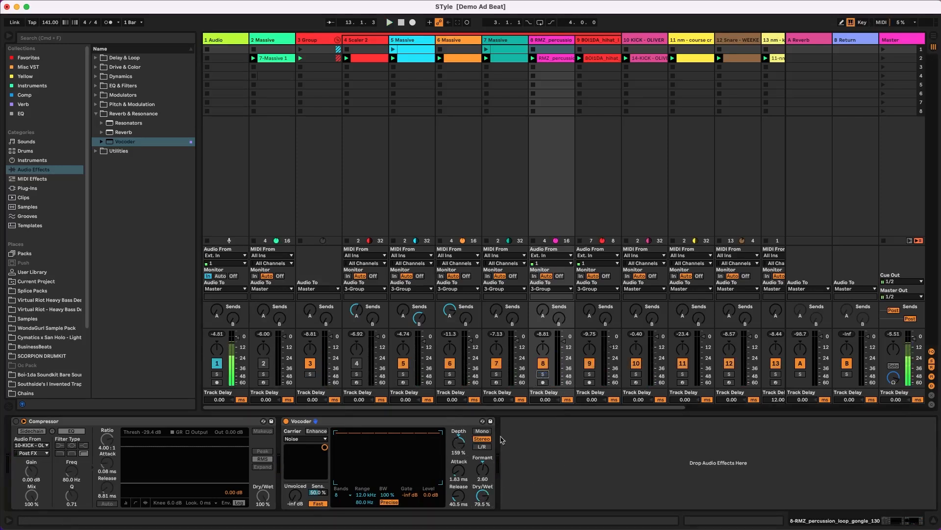
# Play the full mix and readjust the Vocoder to depth 123%, formant 9.60 and dry/wet 87.5%
pyautogui.press('space')
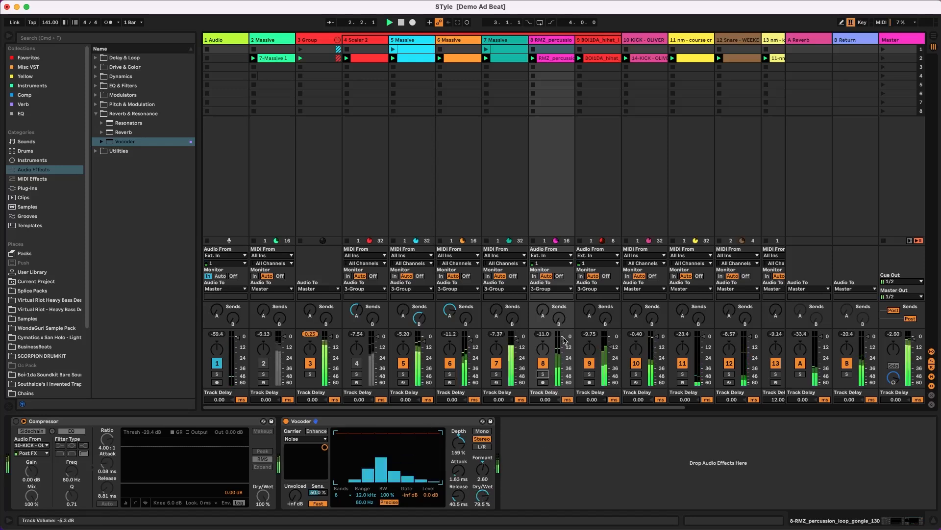
pyautogui.moveTo(483, 495); pyautogui.dragTo(482, 493)
pyautogui.moveTo(463, 442); pyautogui.dragTo(483, 493)
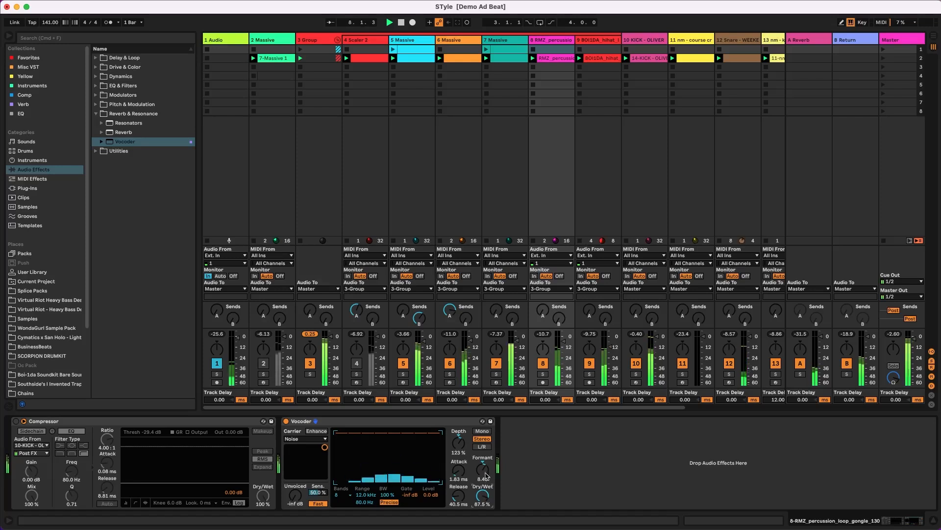
# Compare the percussion with the Vocoder bypassed and enabled, and set its formant to 6.40 and dry/wet to 83.0%
pyautogui.click(287, 421)
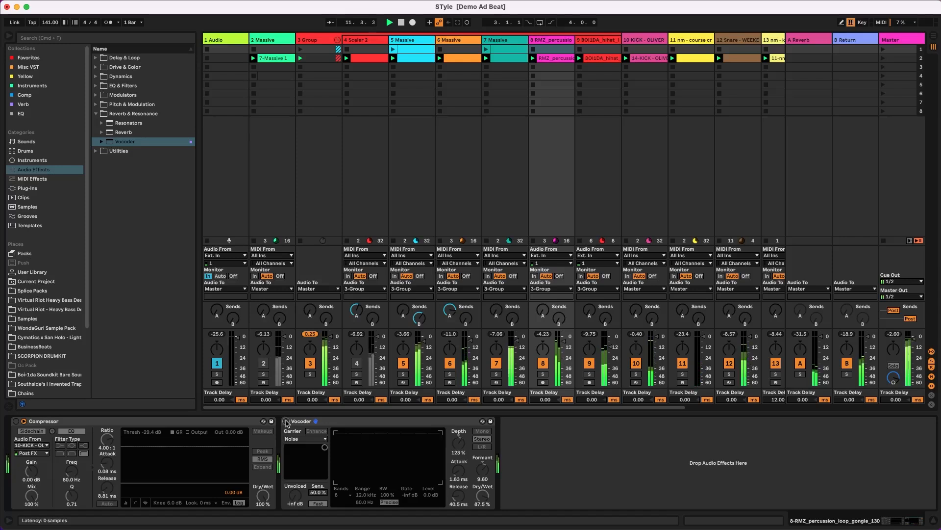
pyautogui.click(287, 421)
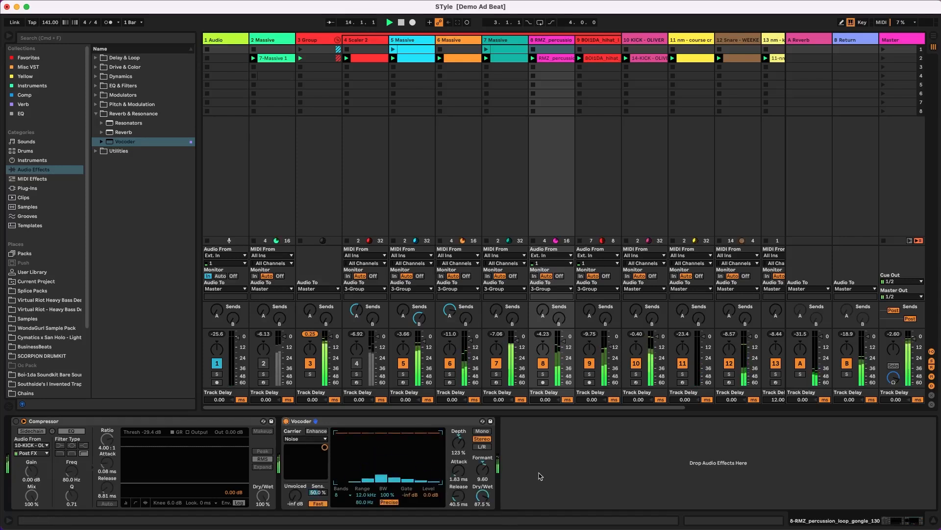
pyautogui.moveTo(483, 469); pyautogui.dragTo(482, 499)
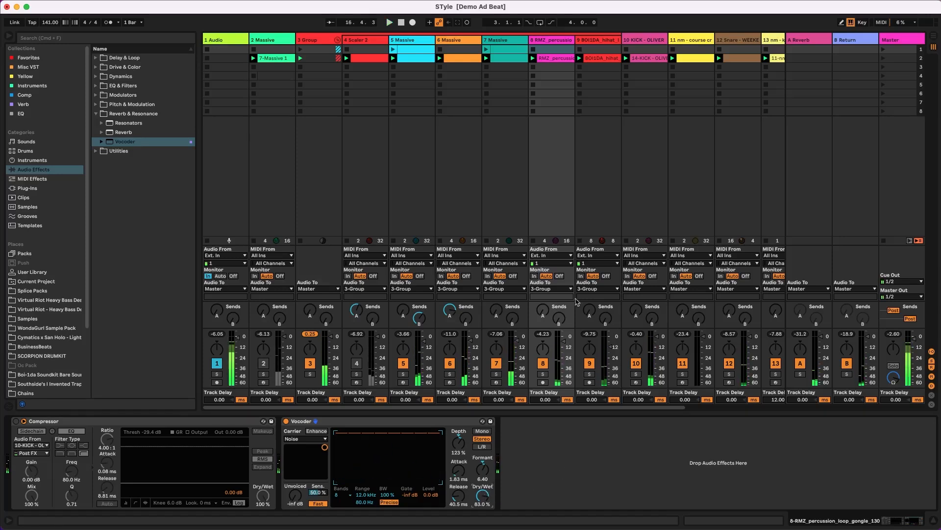
# Hide the device view and go through the group's member tracks, from Scaler 2 to the BOI1DA hihat loop
pyautogui.press('super+alt+l')
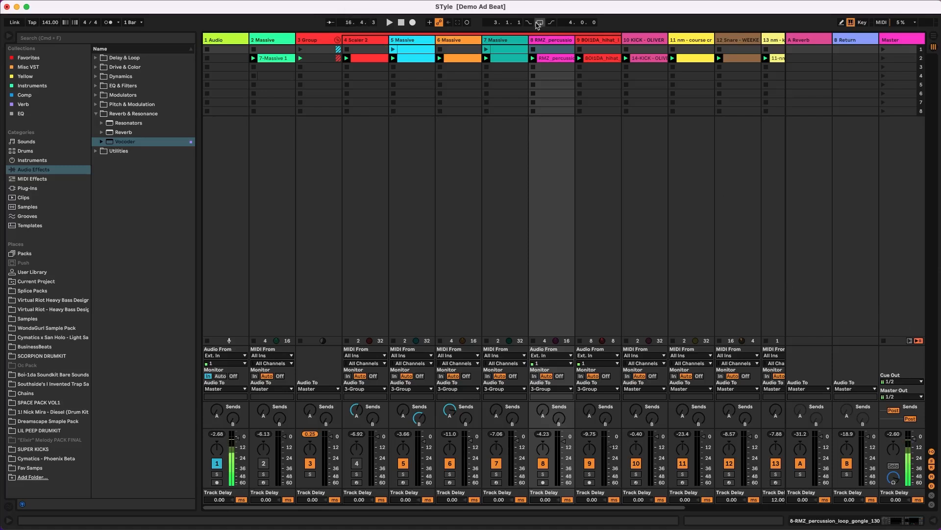
pyautogui.click(321, 42)
pyautogui.click(364, 42)
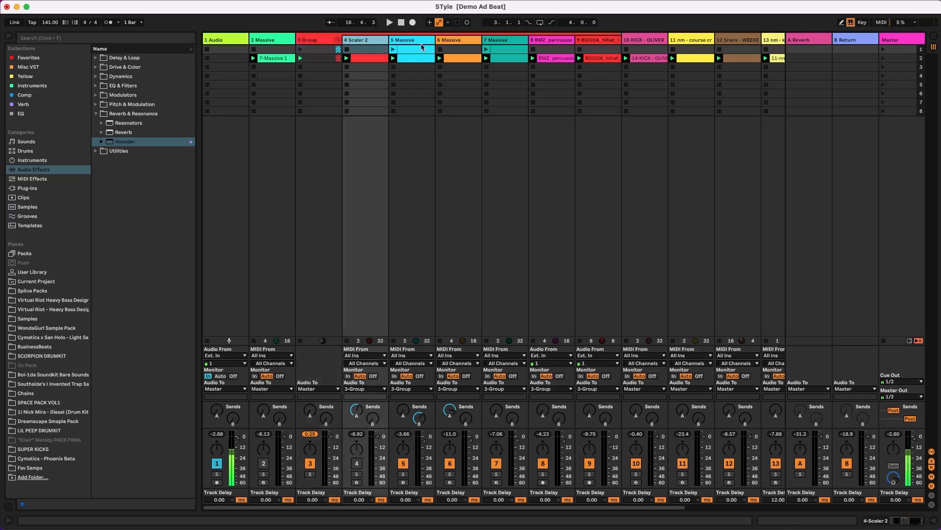
pyautogui.click(412, 44)
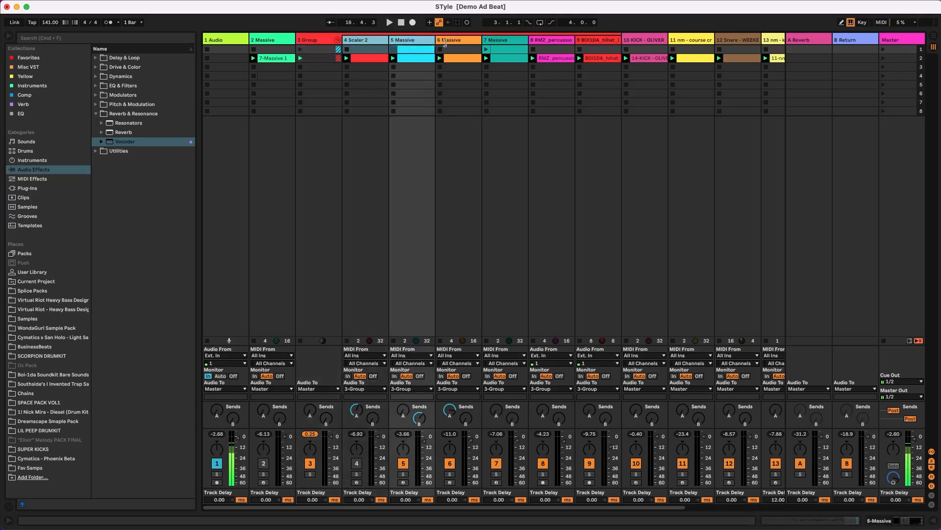
pyautogui.click(464, 43)
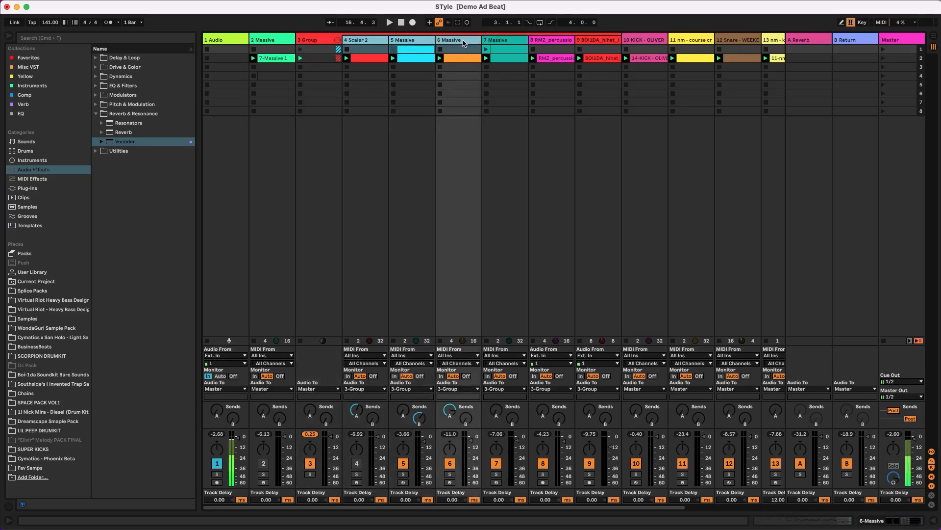
pyautogui.press('Left')
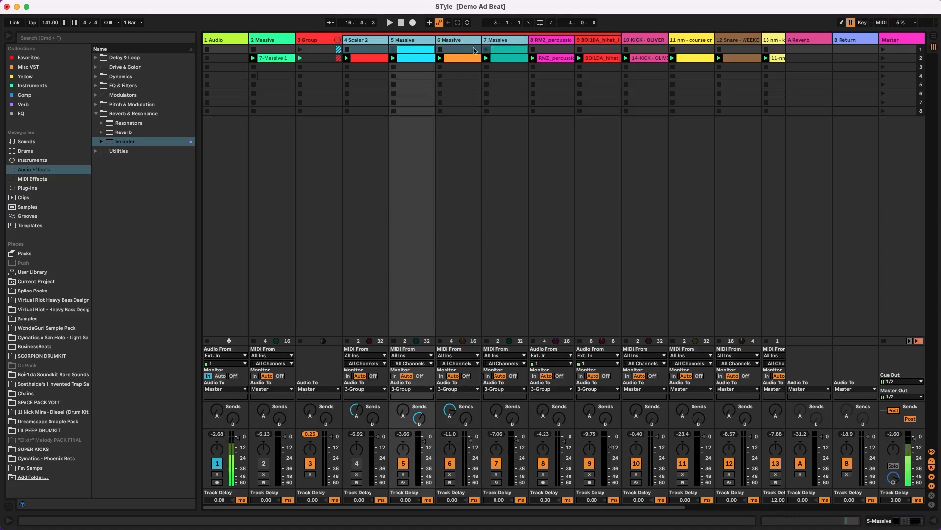
pyautogui.click(557, 44)
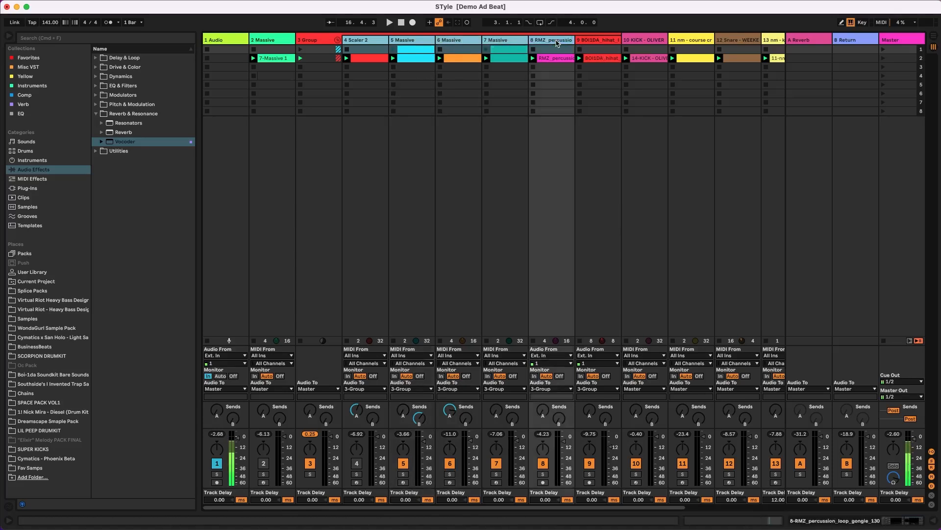
pyautogui.click(600, 43)
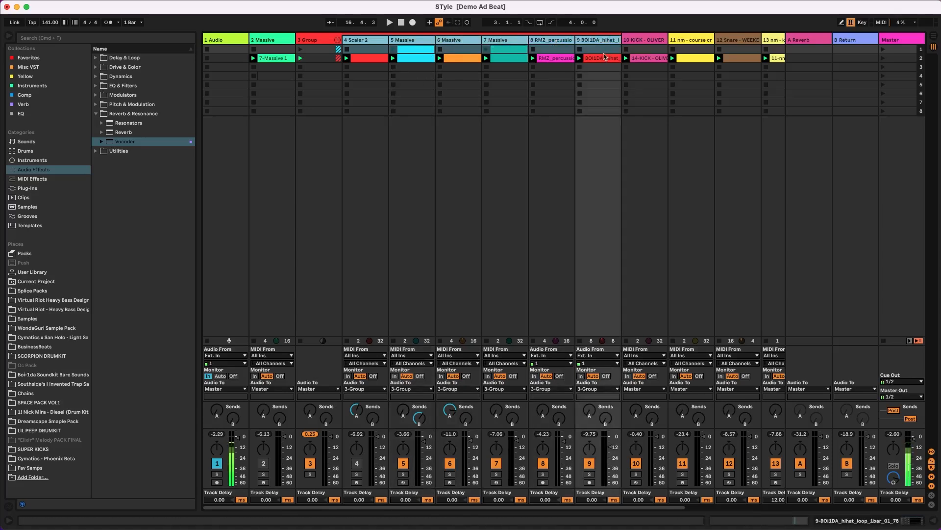
# Add a Compressor from the Dynamics audio effects to the Group track
pyautogui.click(307, 39)
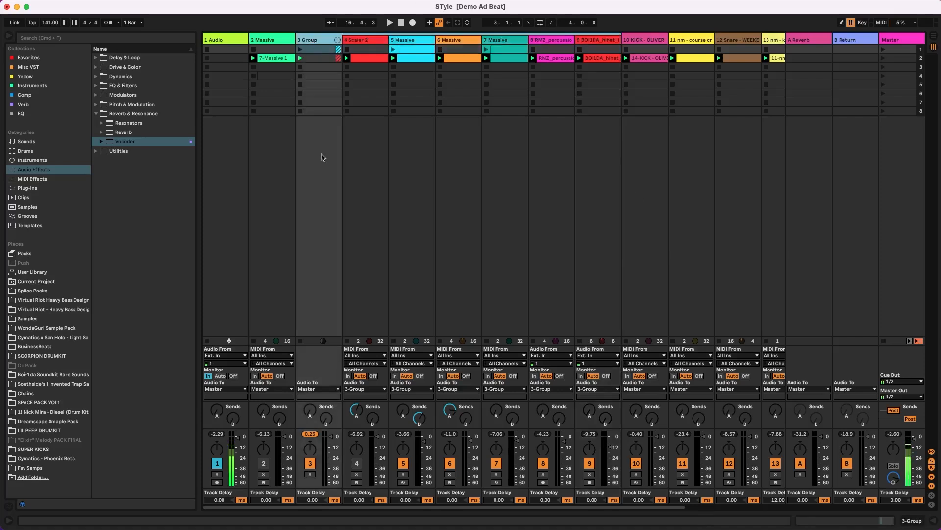
pyautogui.doubleClick(327, 40)
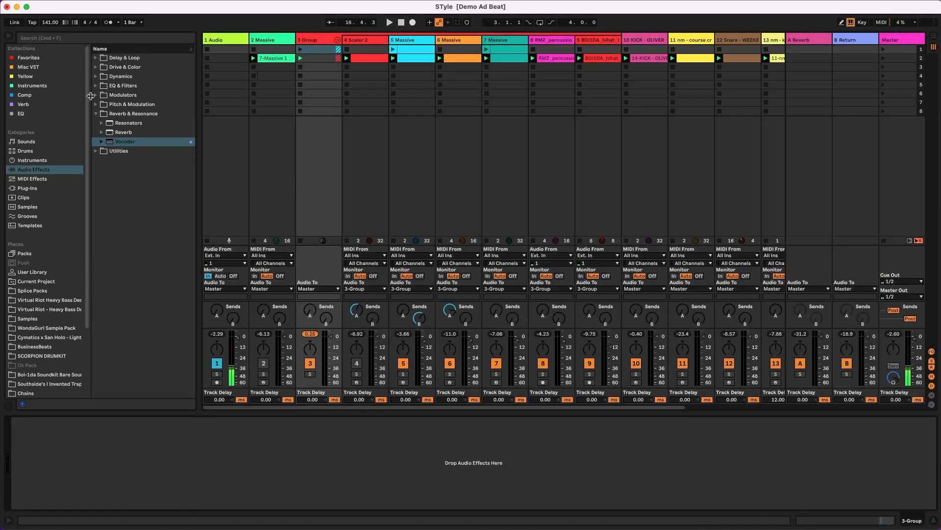
pyautogui.click(41, 172)
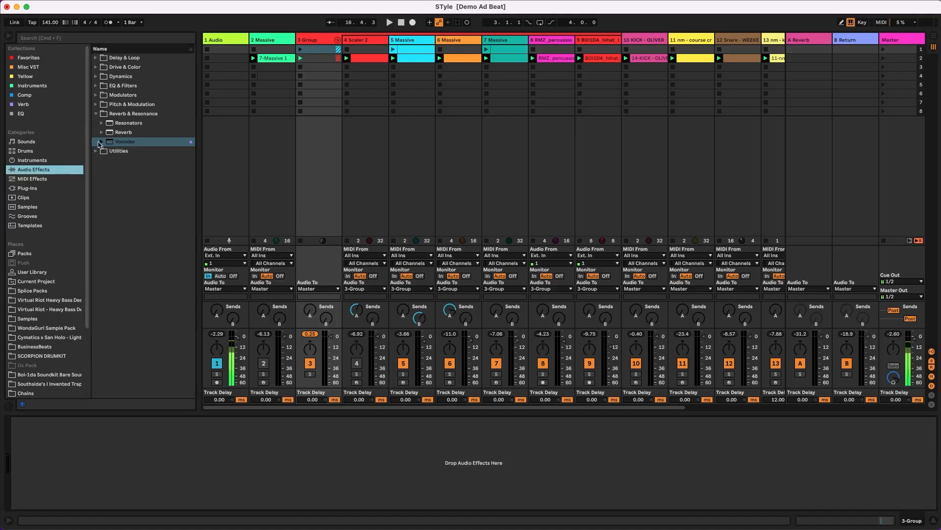
pyautogui.click(96, 114)
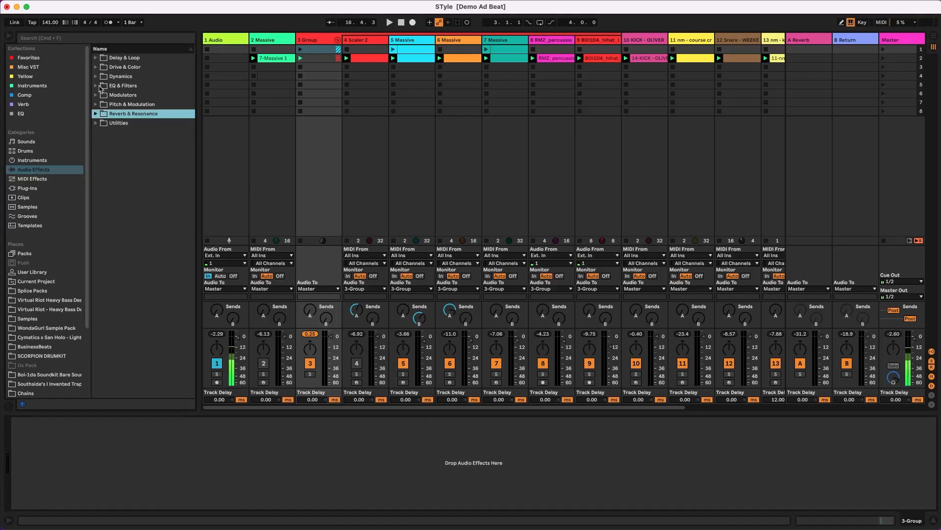
pyautogui.click(96, 76)
pyautogui.doubleClick(141, 87)
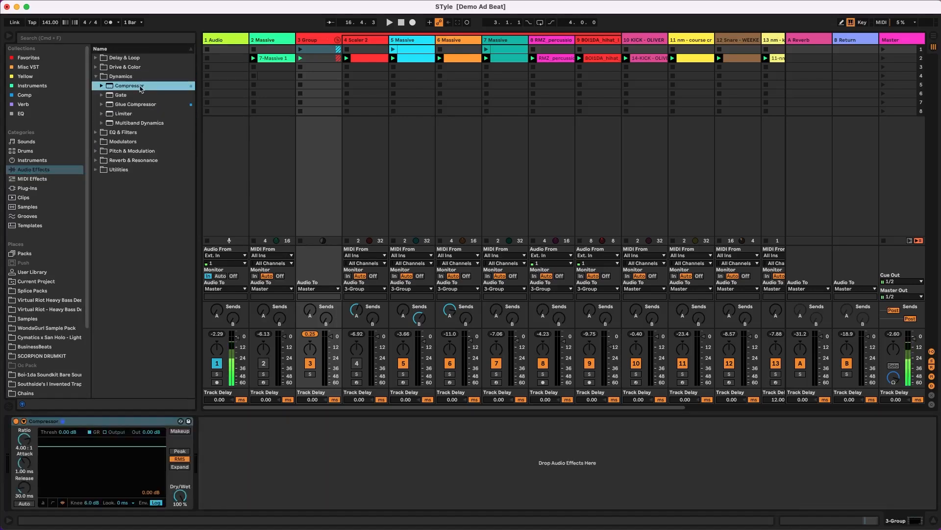
# Set the group compressor's threshold to -14.8 dB and enable its sidechain with kick track 10 as the source
pyautogui.moveTo(111, 448); pyautogui.dragTo(112, 468)
pyautogui.click(28, 422)
pyautogui.click(24, 421)
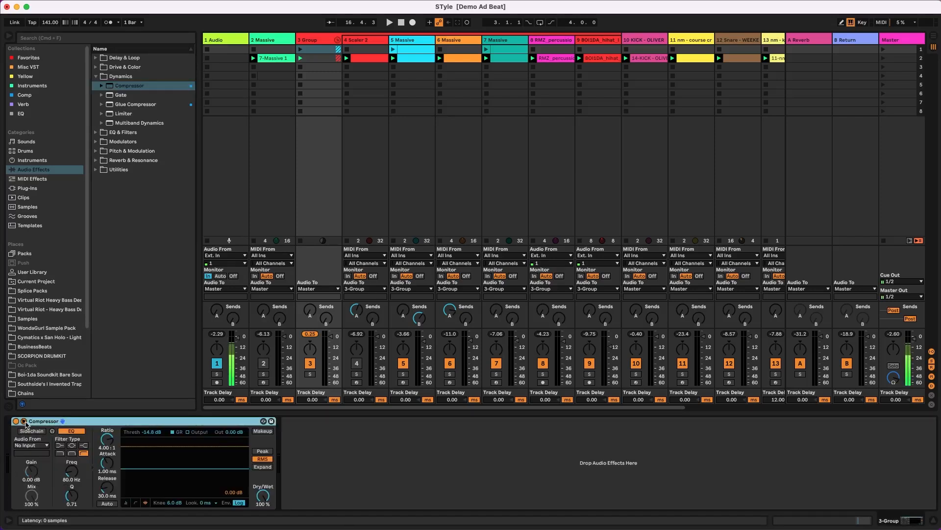
pyautogui.click(34, 431)
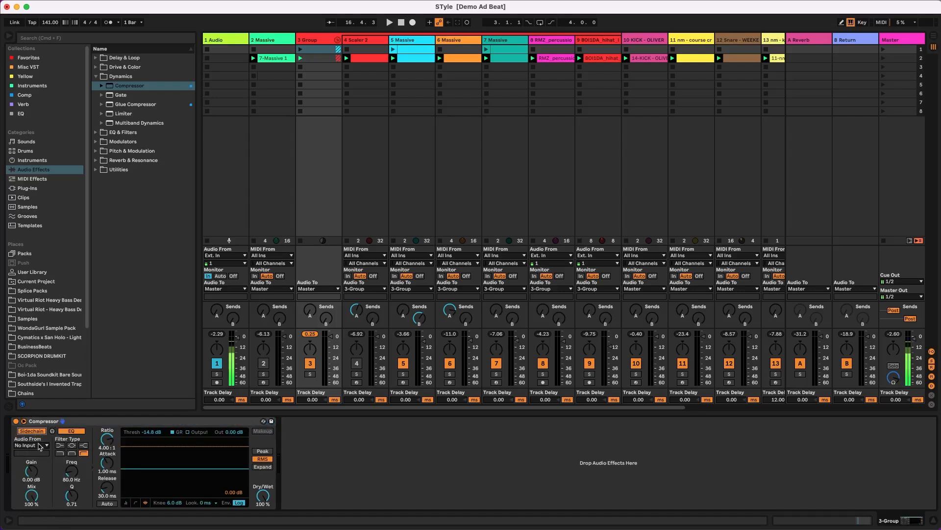
pyautogui.click(38, 445)
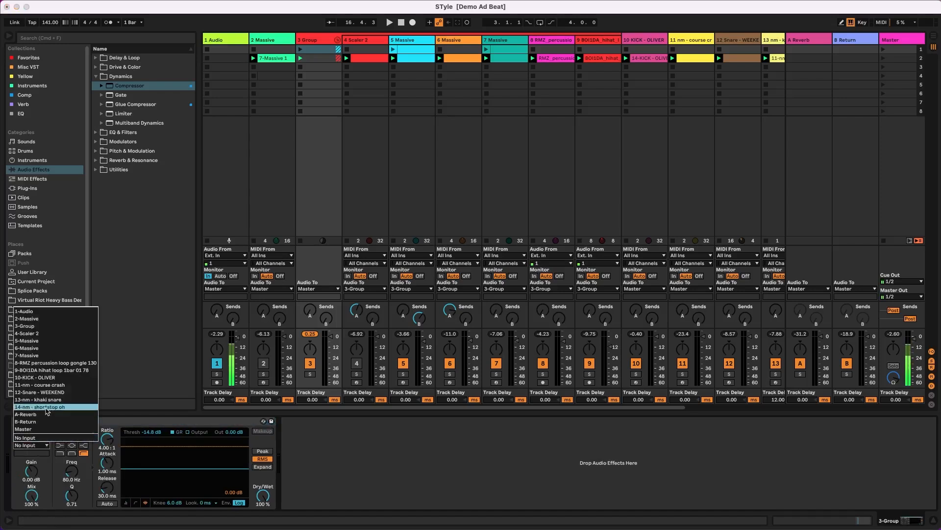
pyautogui.click(54, 377)
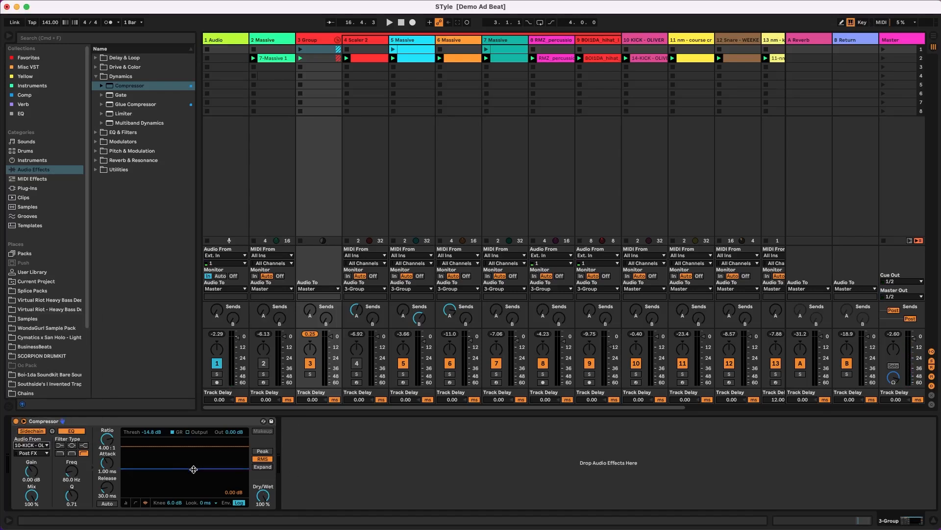
# Set the group compressor to ratio 3.00:1, attack 0.09 ms and release 10.2 ms, and lower its threshold to -27.8 dB during playback
pyautogui.moveTo(195, 468); pyautogui.dragTo(195, 473)
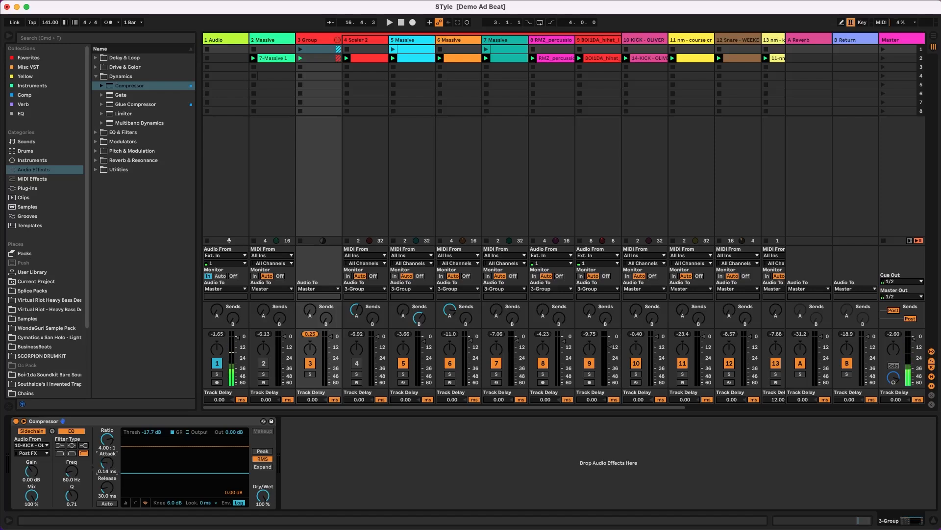
pyautogui.moveTo(107, 487); pyautogui.dragTo(107, 492)
pyautogui.click(107, 471)
pyautogui.moveTo(107, 439); pyautogui.dragTo(107, 441)
pyautogui.press('space')
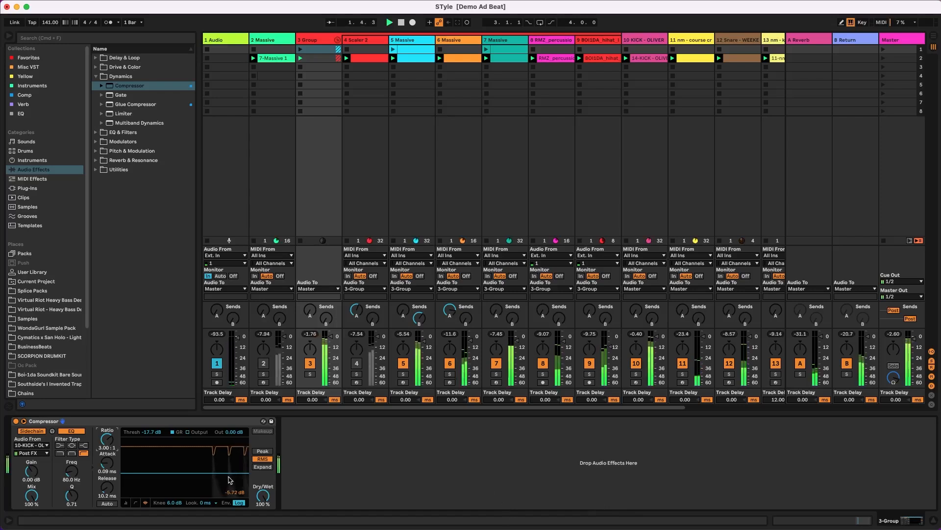
pyautogui.moveTo(184, 473); pyautogui.dragTo(184, 482)
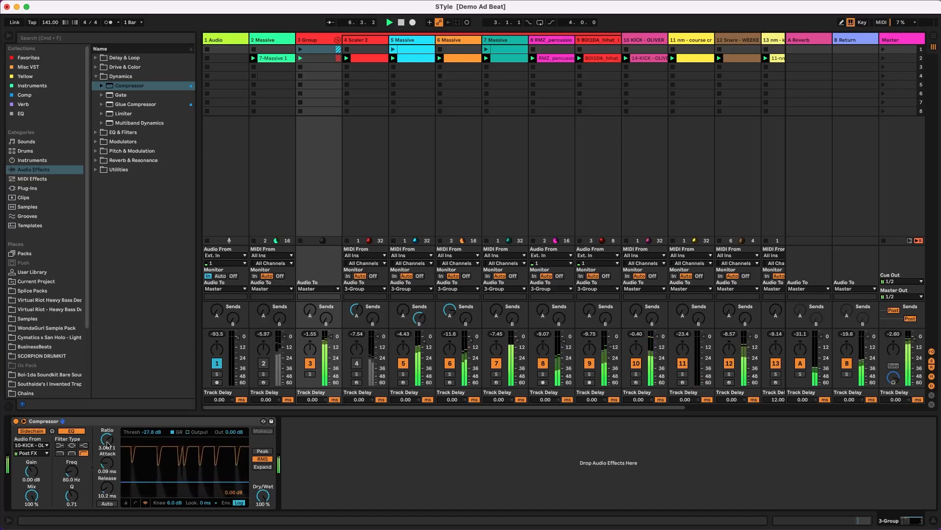
# Bypass the group compressor during playback and re-enable it to compare the sound
pyautogui.click(16, 421)
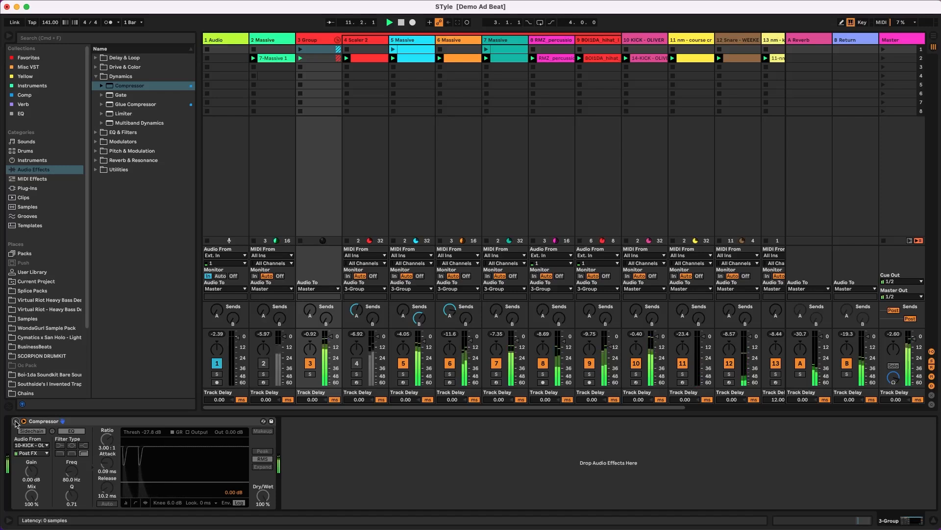
pyautogui.click(16, 422)
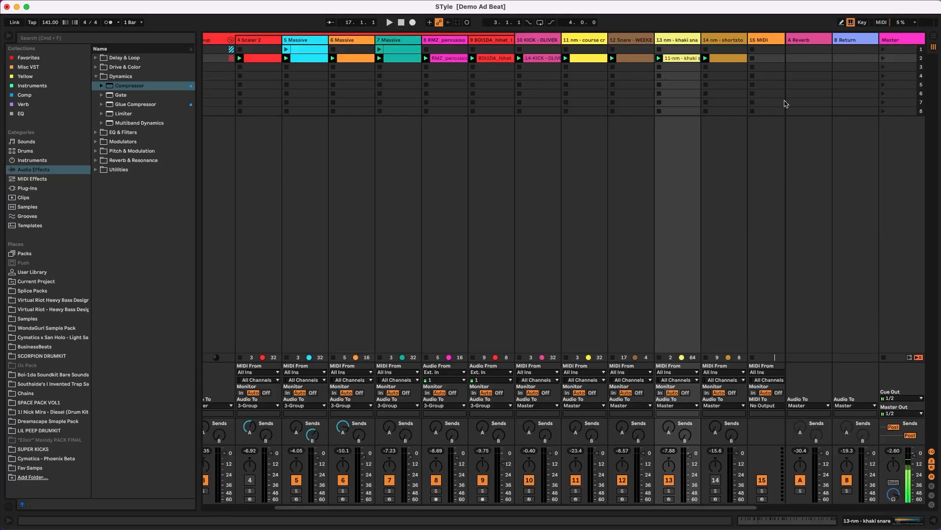
# Show the track delay controls in the mixer and set the track delay of 13 nm - khaki snare to 12 ms
pyautogui.click(933, 487)
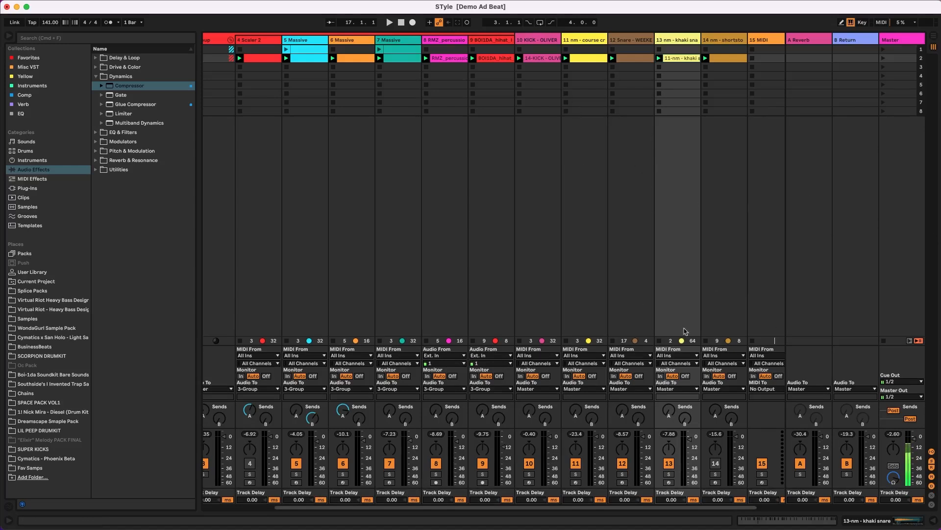
pyautogui.click(639, 39)
pyautogui.click(677, 39)
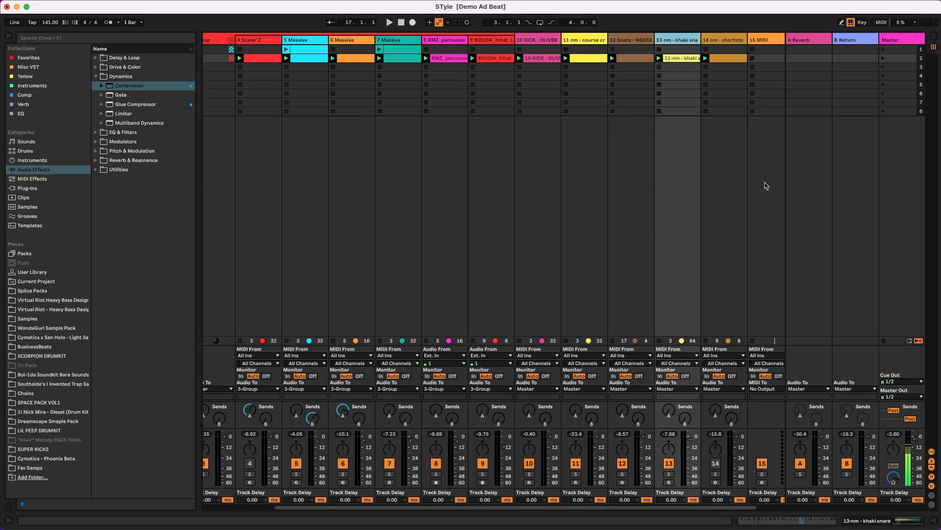
pyautogui.moveTo(669, 500); pyautogui.dragTo(669, 491)
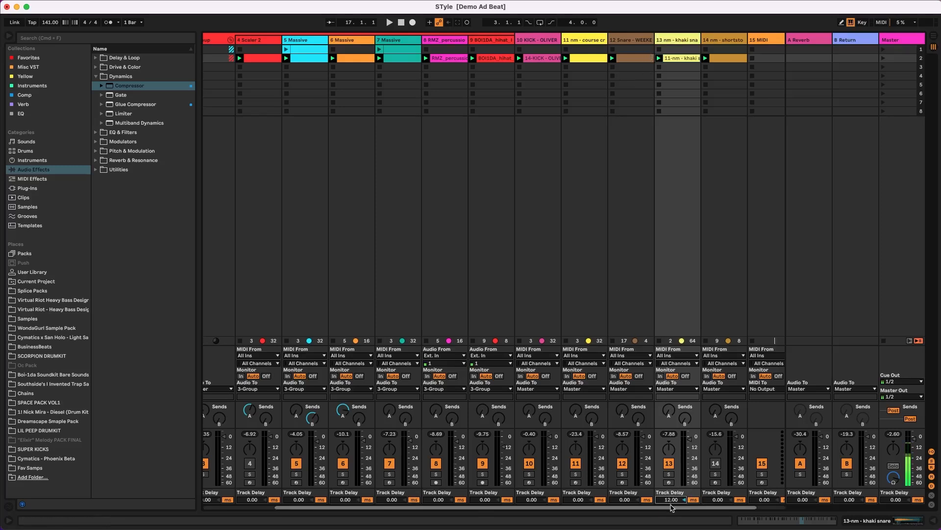
# Solo snare tracks 12 and 13, reset the khaki snare's track delay to 0 ms and start playback
pyautogui.keyDown('shift'); pyautogui.click(633, 43); pyautogui.keyUp('shift')
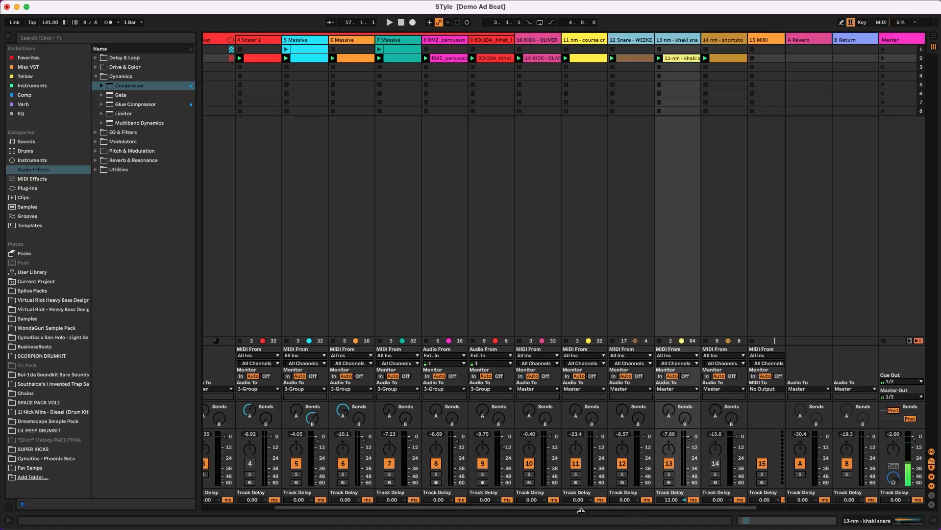
pyautogui.click(623, 474)
pyautogui.doubleClick(673, 499)
pyautogui.press('space')
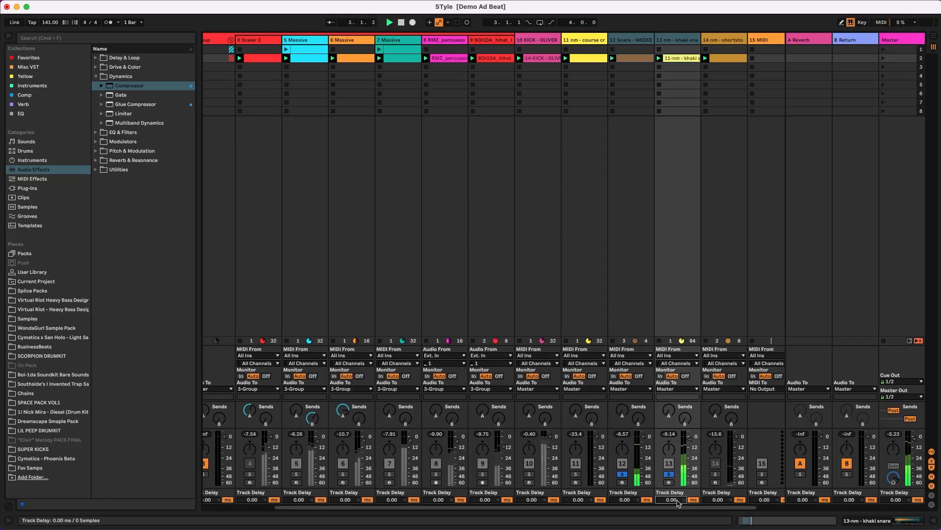
# Raise the khaki snare's track delay to 12 ms, then 17 ms during playback, and unsolo the two snare tracks
pyautogui.moveTo(678, 503); pyautogui.dragTo(687, 489)
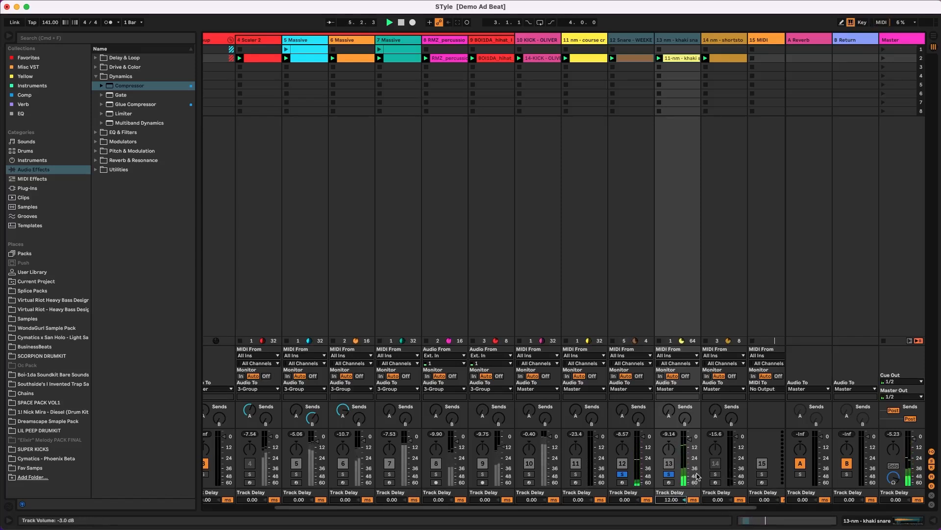
pyautogui.moveTo(675, 499); pyautogui.dragTo(675, 494)
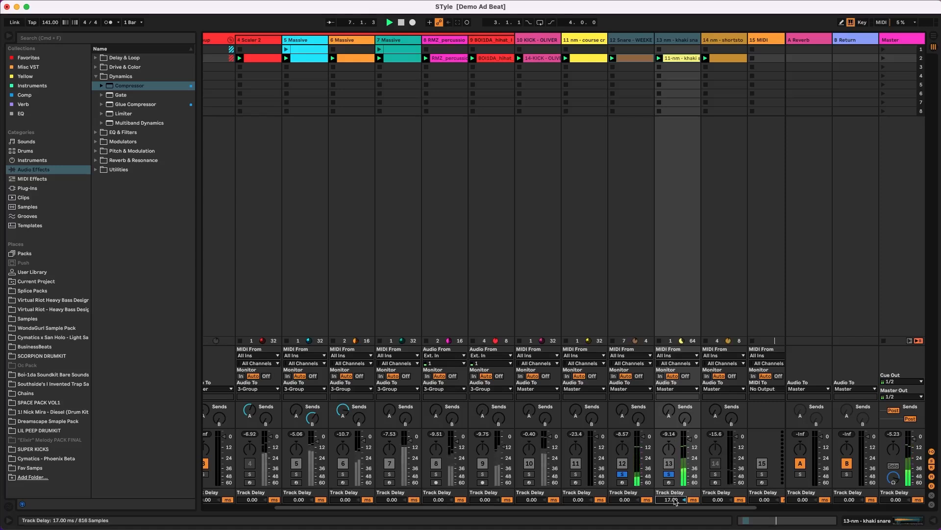
pyautogui.click(669, 474)
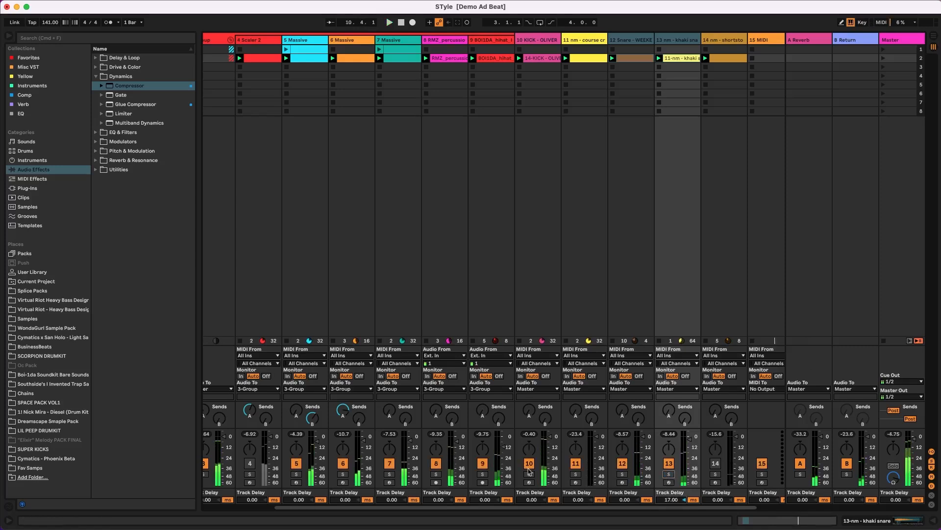
# Compare khaki snare track delays of 15 ms and 0 ms during full playback, then set the delay to 14 ms
pyautogui.click(670, 499)
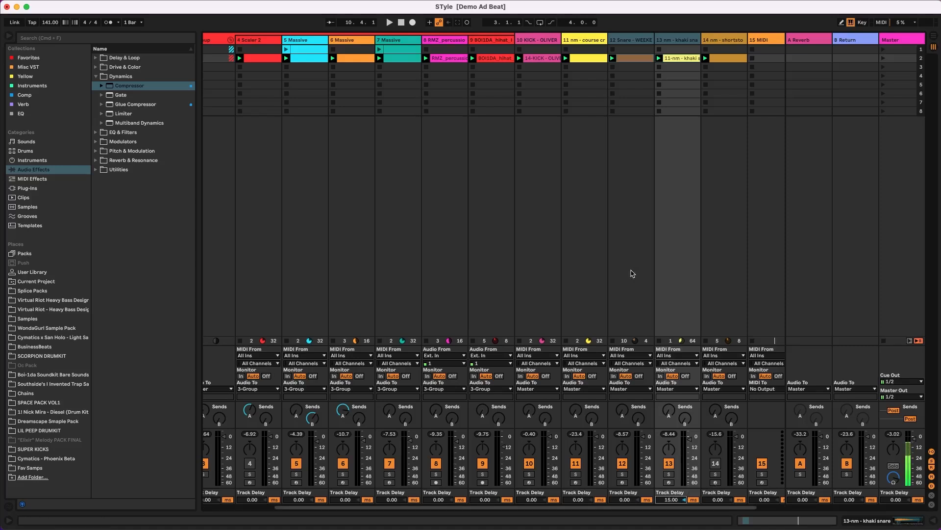
pyautogui.press('space')
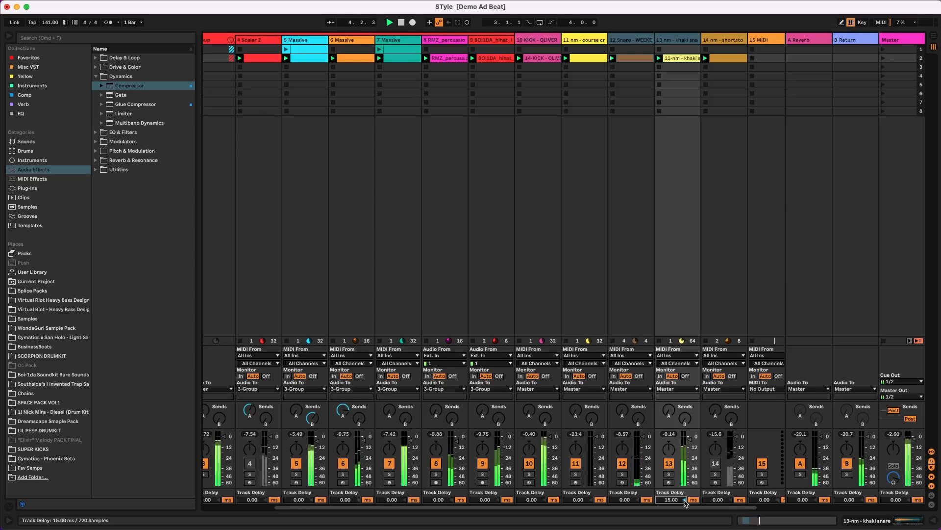
pyautogui.press('Delete')
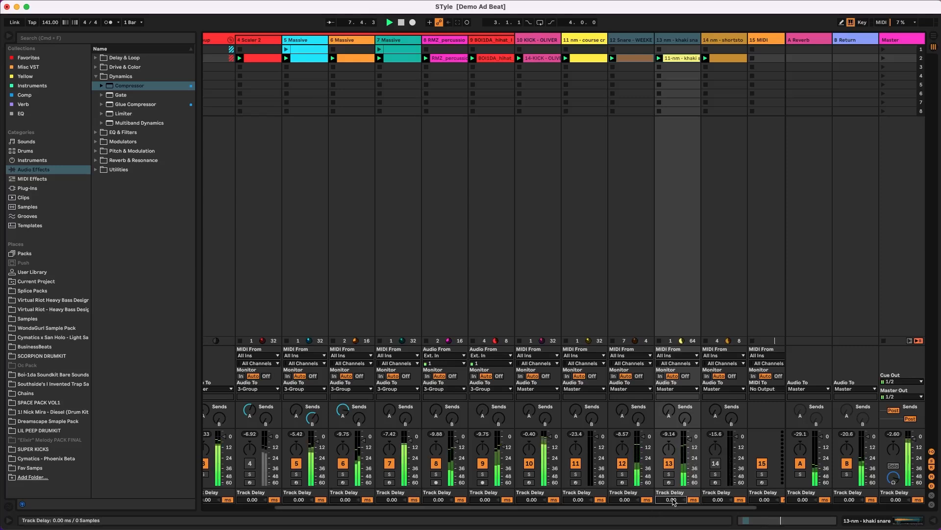
pyautogui.moveTo(671, 500); pyautogui.dragTo(671, 492)
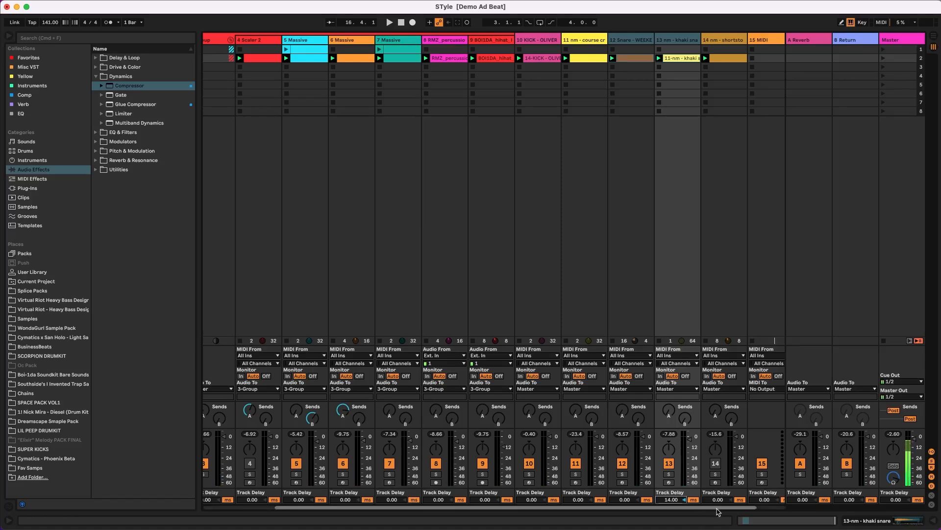
# Undo the last track delay change on the khaki snare and set its track delay to 13 ms
pyautogui.moveTo(715, 508); pyautogui.dragTo(637, 508)
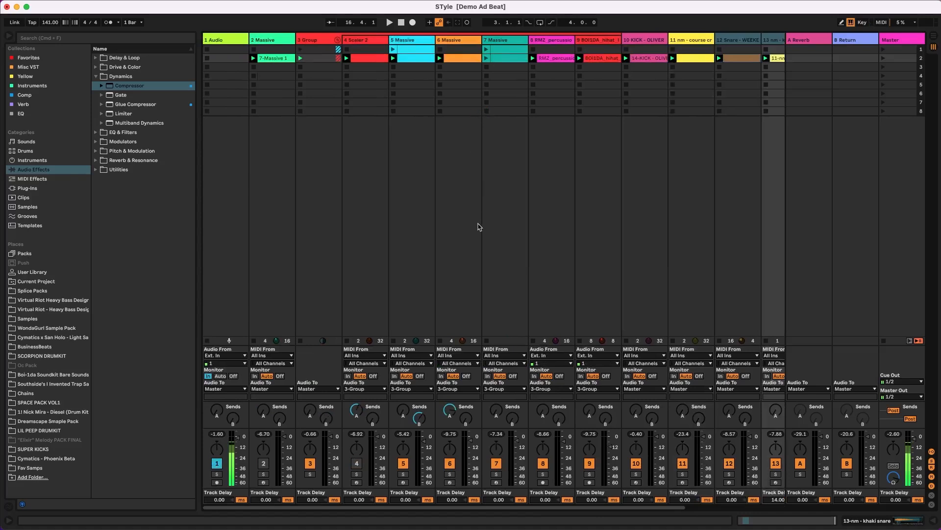
pyautogui.click(462, 60)
pyautogui.press('super+z')
pyautogui.moveTo(679, 508); pyautogui.dragTo(746, 506)
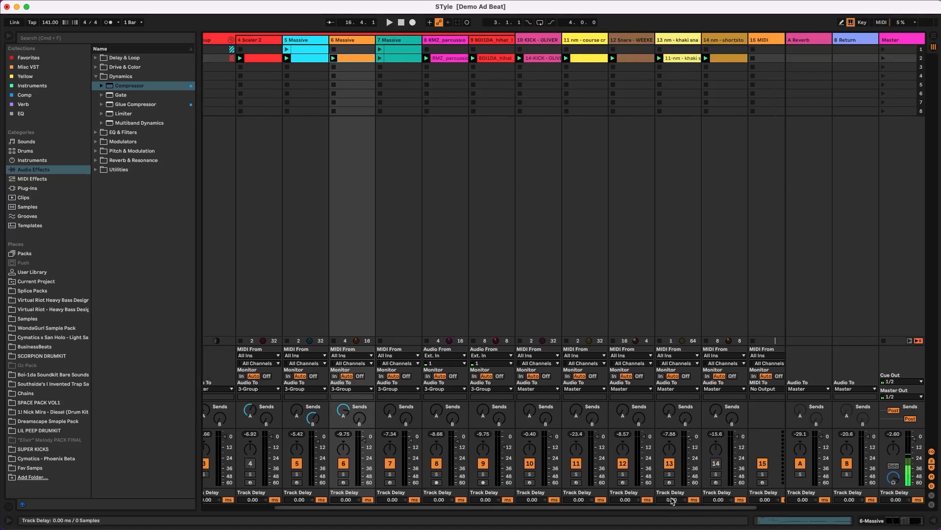
pyautogui.moveTo(676, 501); pyautogui.dragTo(676, 494)
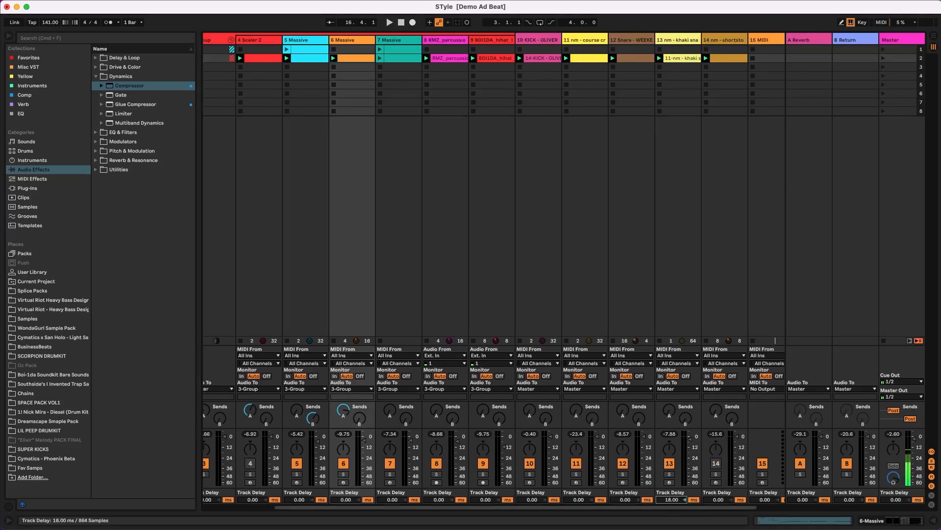
# Examine the device chain and second-scene clip of 6 Massive, then the second-scene clip of 5 Massive
pyautogui.moveTo(746, 507); pyautogui.dragTo(662, 507)
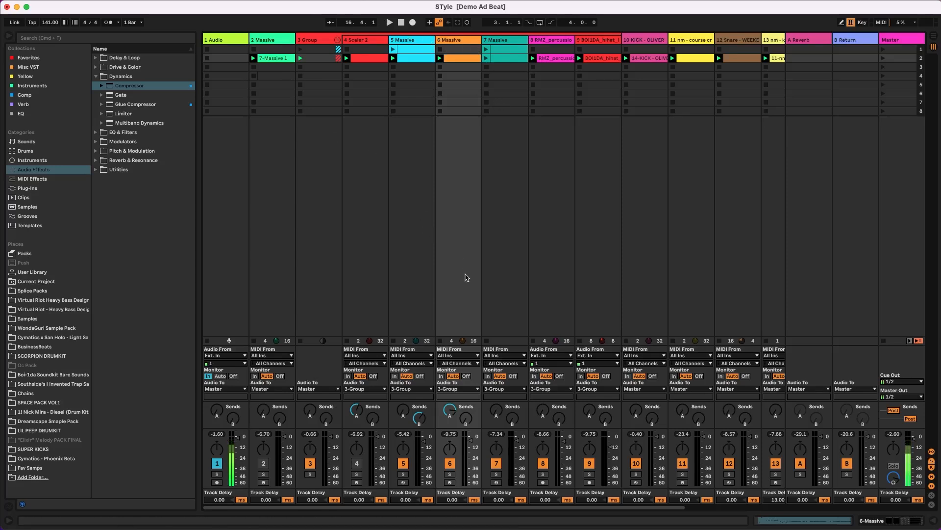
pyautogui.doubleClick(460, 42)
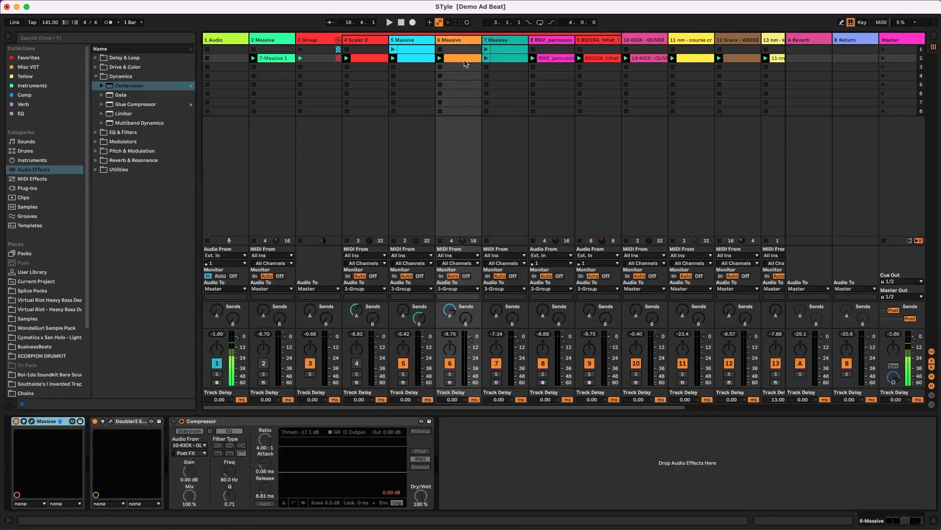
pyautogui.click(464, 60)
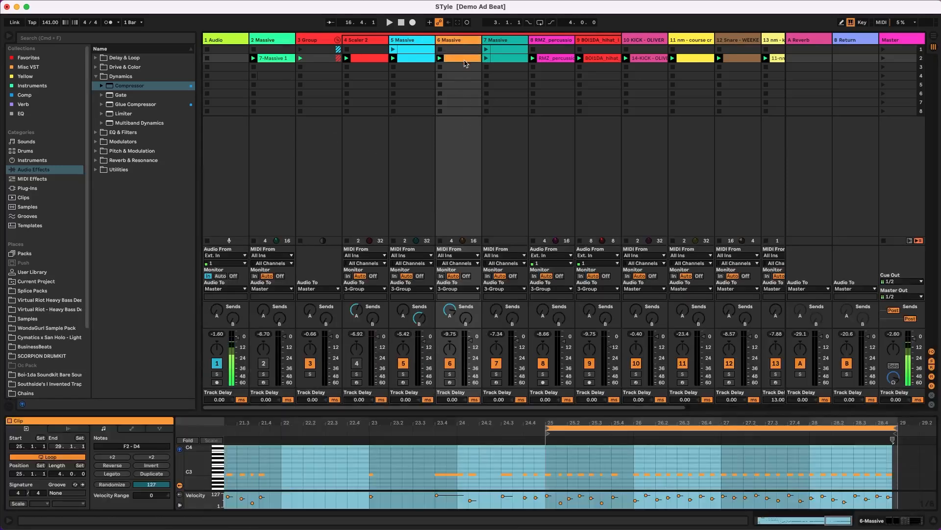
pyautogui.click(419, 59)
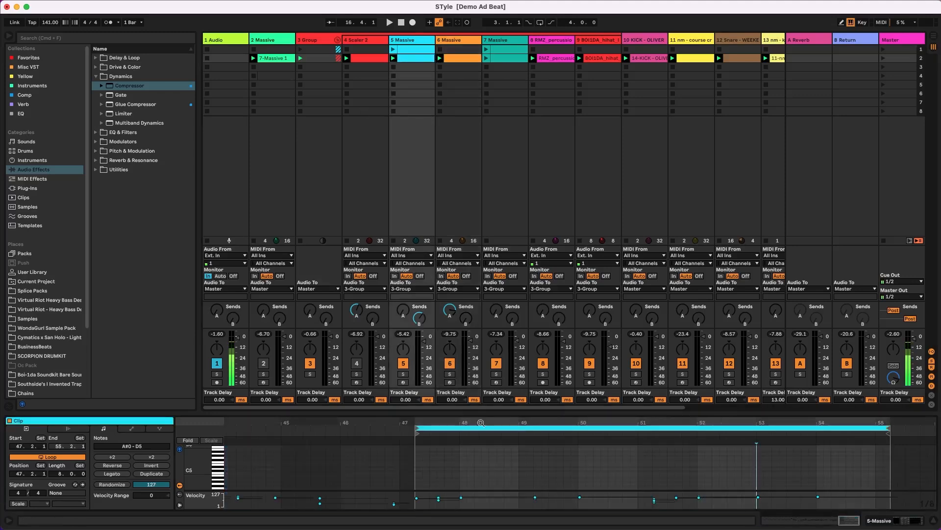
pyautogui.moveTo(492, 413); pyautogui.dragTo(511, 497)
# Add an Auto Filter from the EQ & Filters audio effects after the Compressor on the 5 Massive track
pyautogui.doubleClick(419, 40)
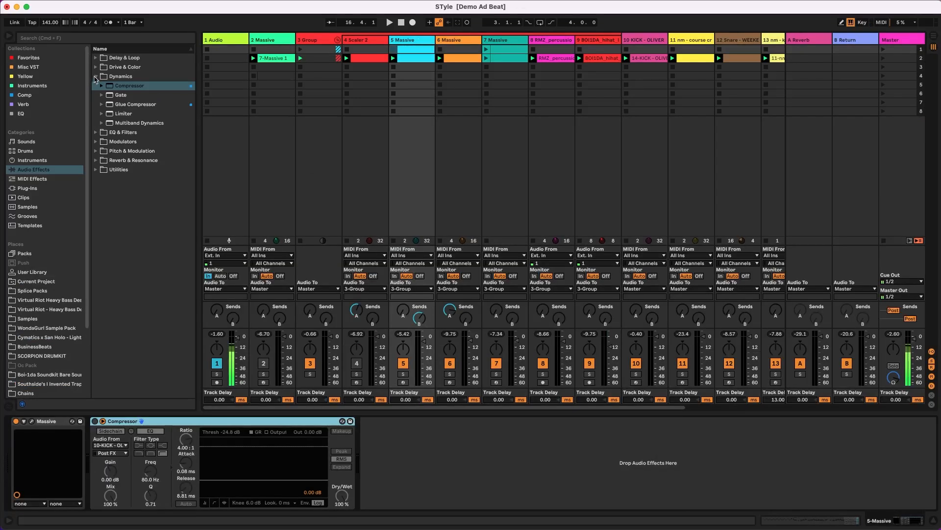
pyautogui.click(96, 76)
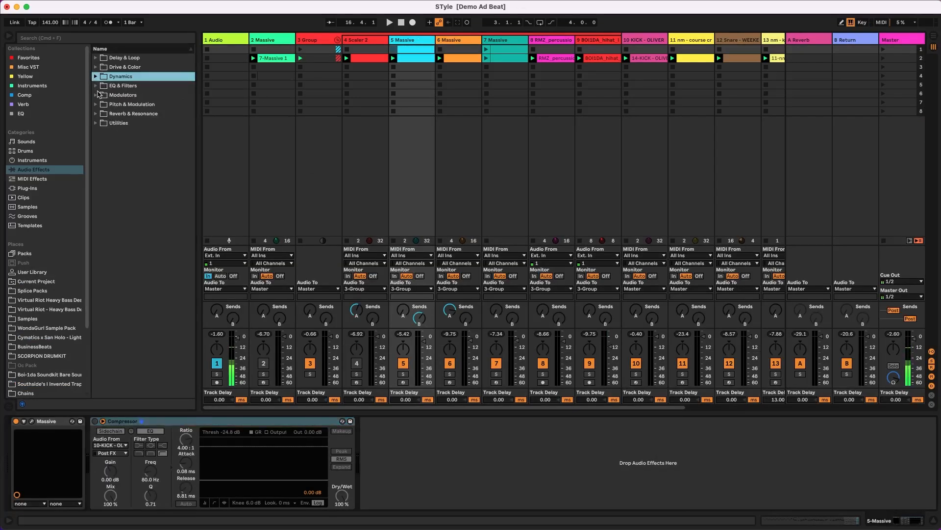
pyautogui.click(97, 85)
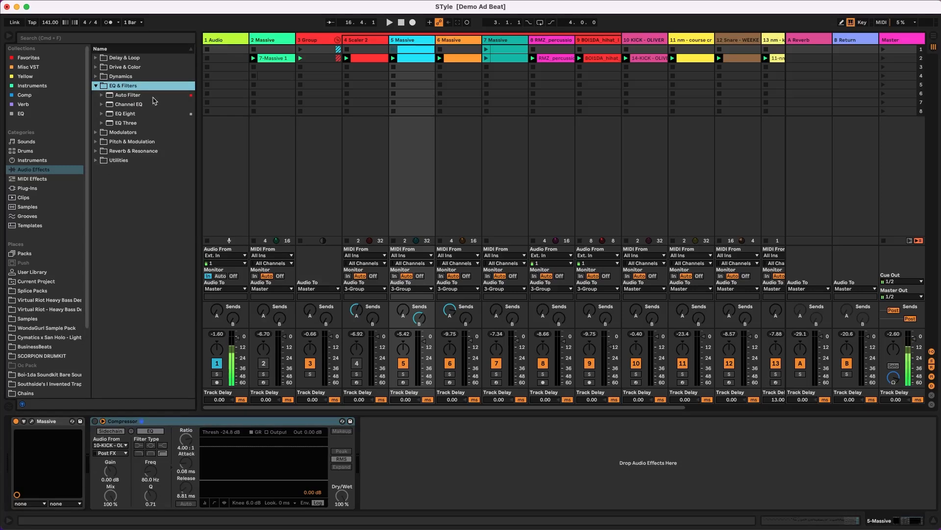
pyautogui.doubleClick(137, 96)
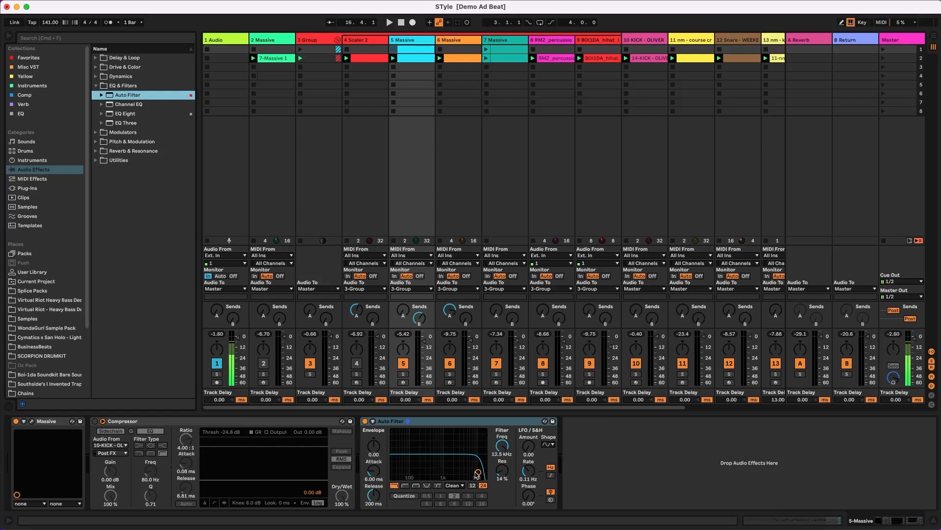
# Sweep the Auto Filter's low-pass cutoff with playback running and bring it to about 613 Hz with 32% resonance
pyautogui.moveTo(478, 475)
pyautogui.mouseDown()
pyautogui.moveTo(422, 459)
pyautogui.moveTo(485, 468)
pyautogui.mouseUp()
pyautogui.press('space')
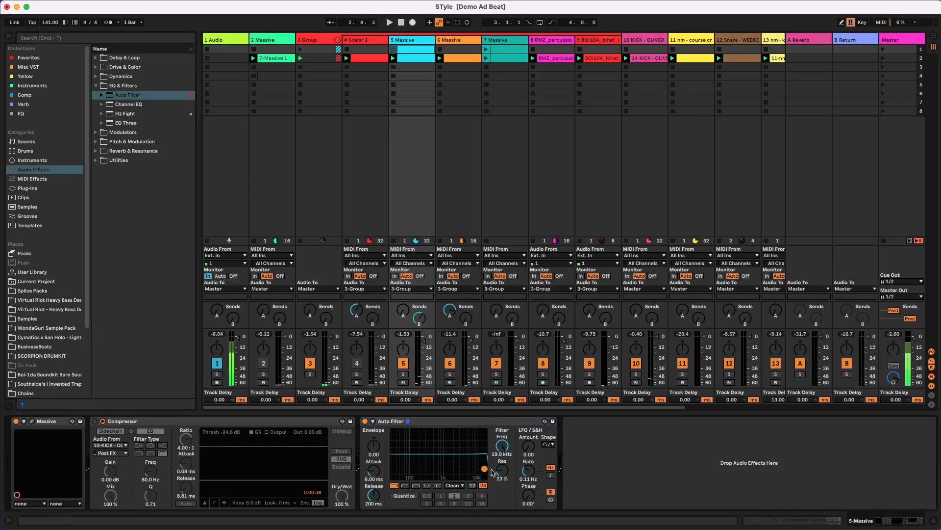
pyautogui.moveTo(485, 469); pyautogui.dragTo(468, 464)
pyautogui.moveTo(469, 466); pyautogui.dragTo(441, 464)
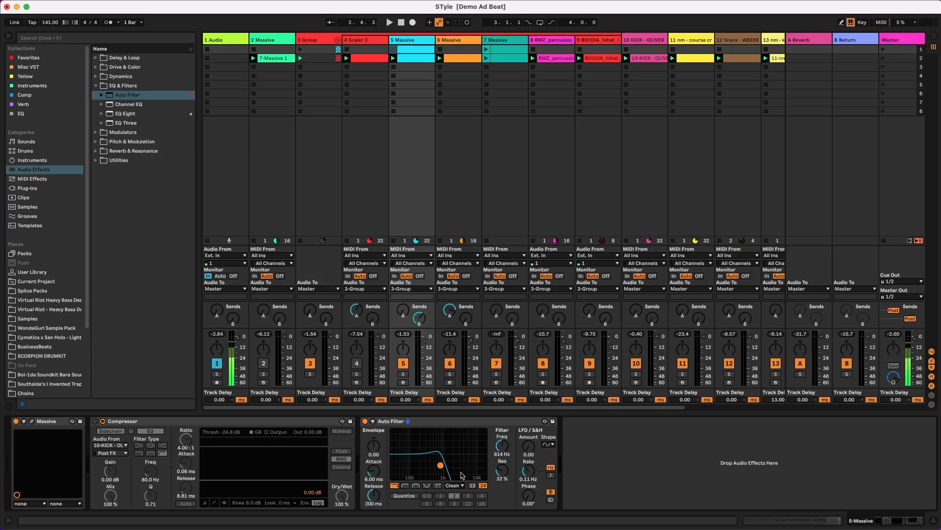
pyautogui.moveTo(434, 469); pyautogui.dragTo(430, 469)
# Sync the Auto Filter's LFO to tempo with amount 24.0 and rate 1/8, and lower the cutoff to 264 Hz
pyautogui.click(551, 475)
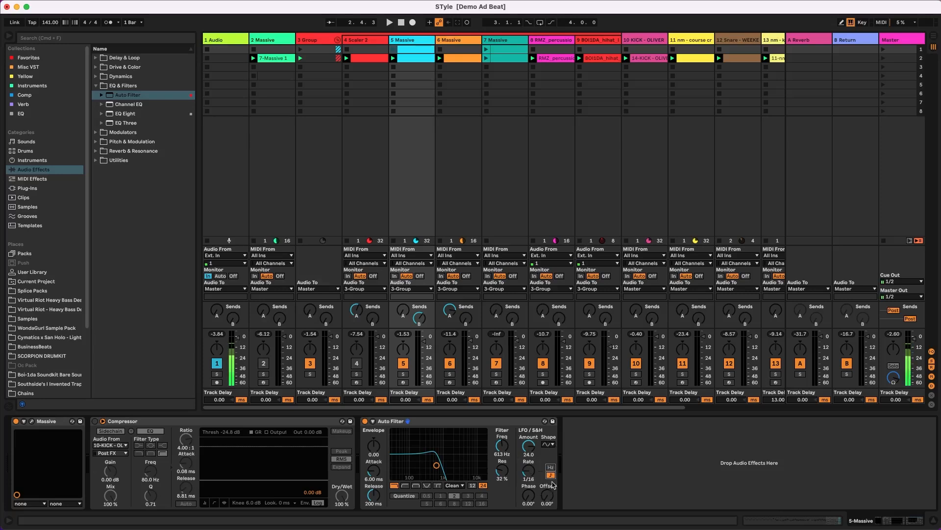
pyautogui.click(529, 478)
pyautogui.press('space')
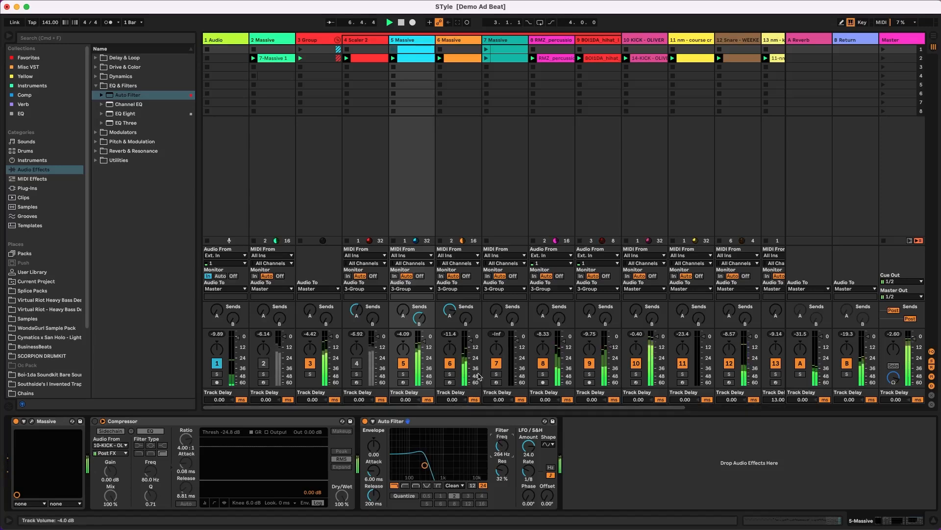
# Deactivate the 6 Massive track and try the rising sawtooth LFO shape on the Auto Filter, then switch it to falling sawtooth
pyautogui.click(450, 363)
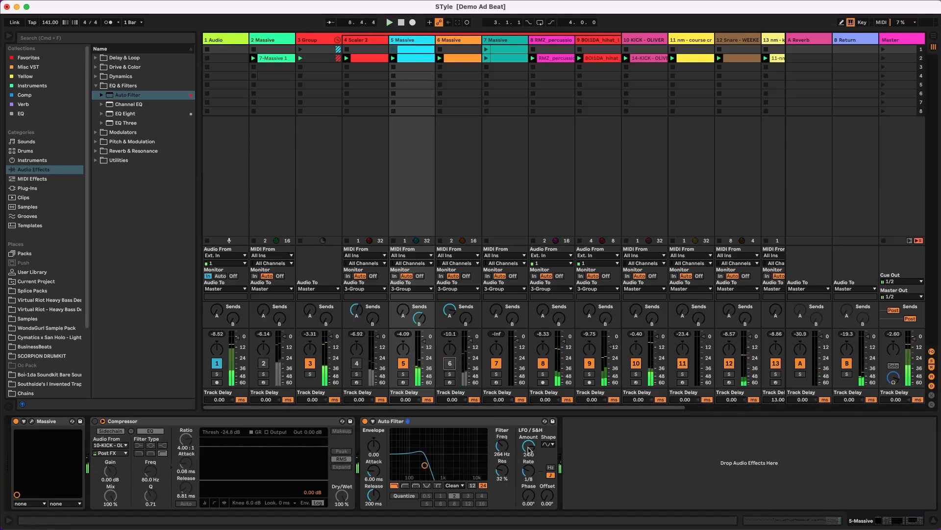
pyautogui.click(552, 445)
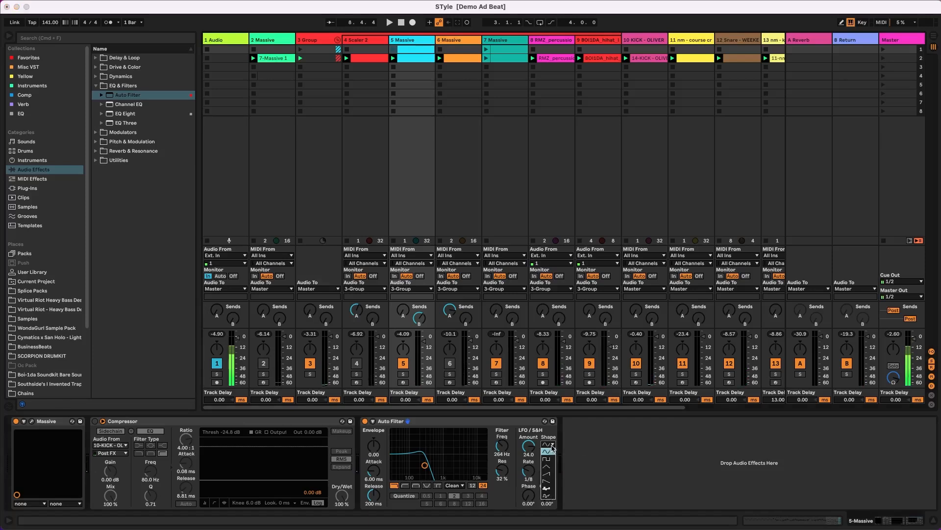
pyautogui.click(549, 474)
pyautogui.press('space')
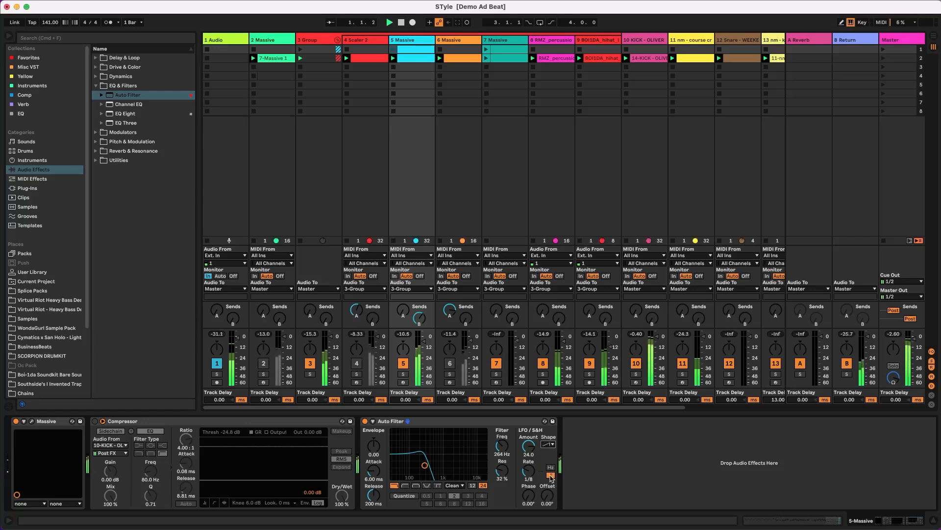
pyautogui.click(546, 445)
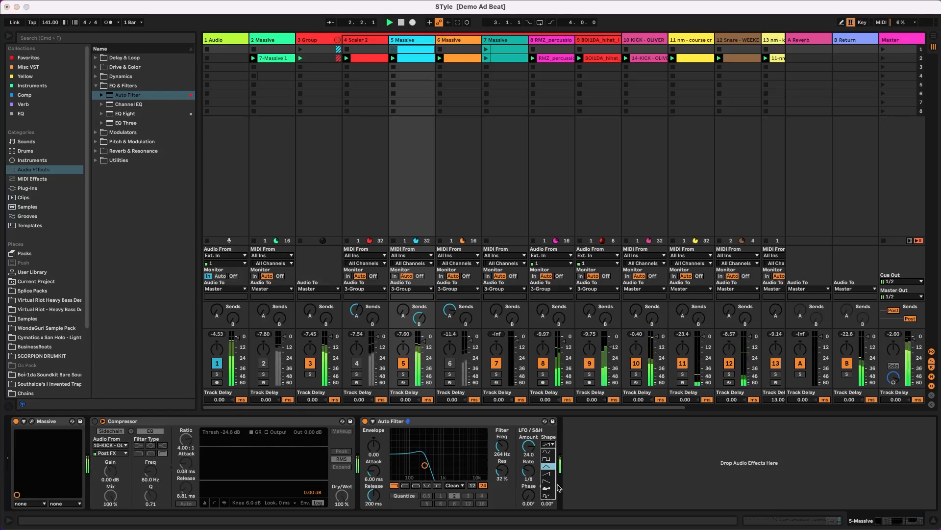
pyautogui.click(553, 481)
# Raise the Auto Filter's cutoff to 1.08 kHz with 41% resonance, then bypass the filter
pyautogui.moveTo(503, 448)
pyautogui.mouseDown()
pyautogui.moveTo(502, 467)
pyautogui.moveTo(502, 407)
pyautogui.moveTo(502, 454)
pyautogui.moveTo(503, 436)
pyautogui.mouseUp()
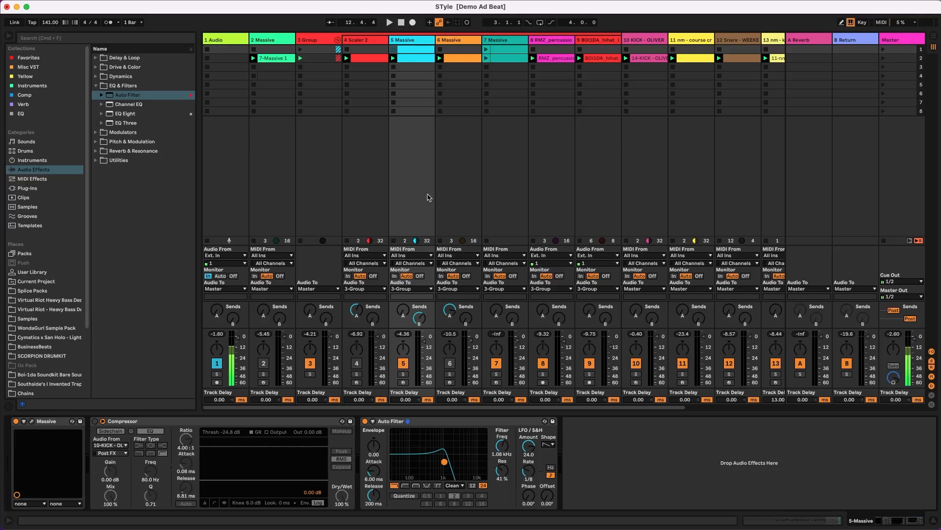
pyautogui.click(365, 421)
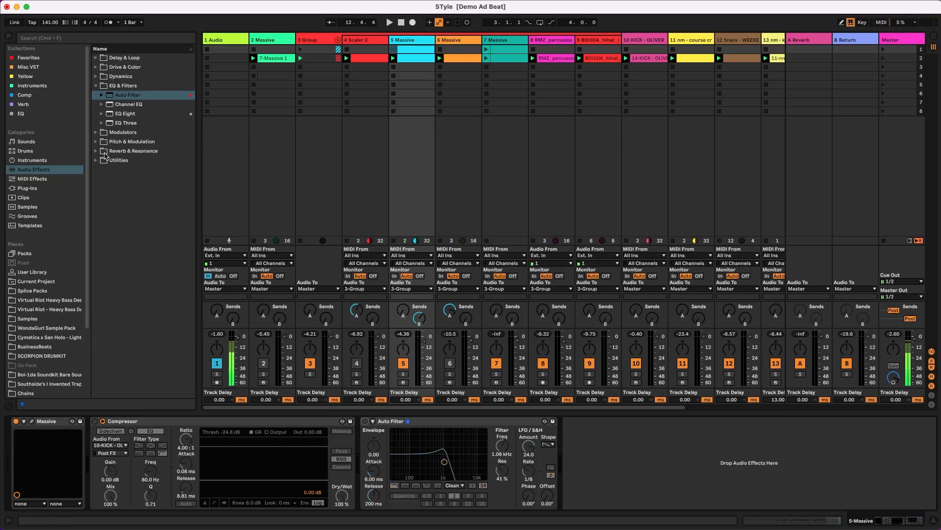
# Add an Auto Pan from the Pitch & Modulation audio effects to the 5 Massive track
pyautogui.click(36, 170)
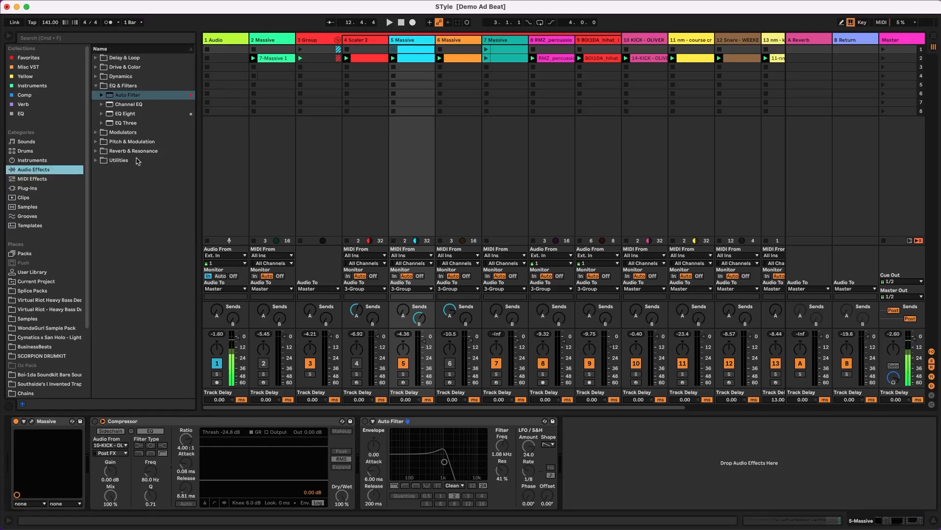
pyautogui.click(97, 142)
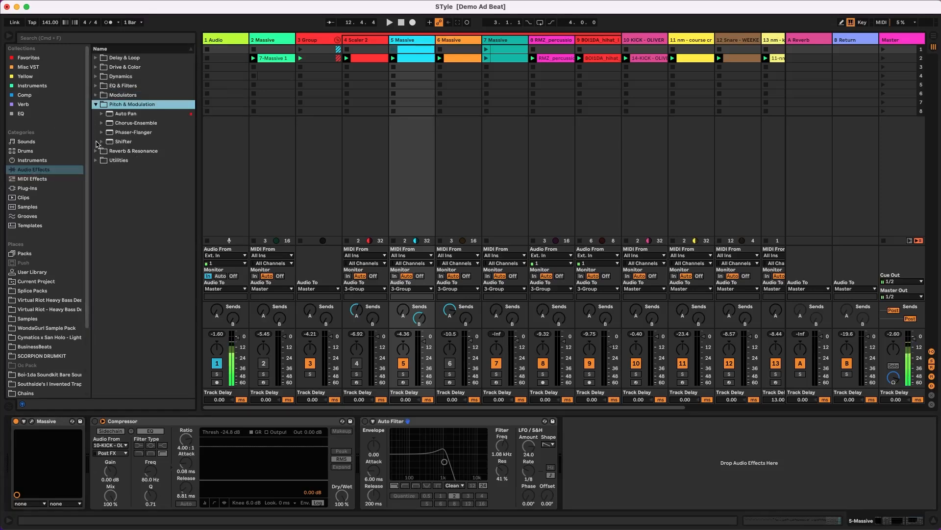
pyautogui.click(127, 112)
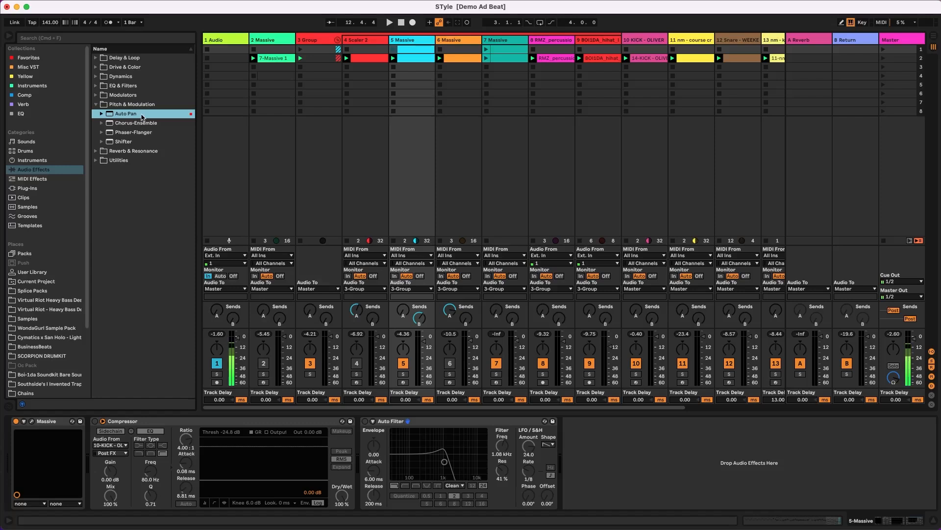
pyautogui.doubleClick(142, 118)
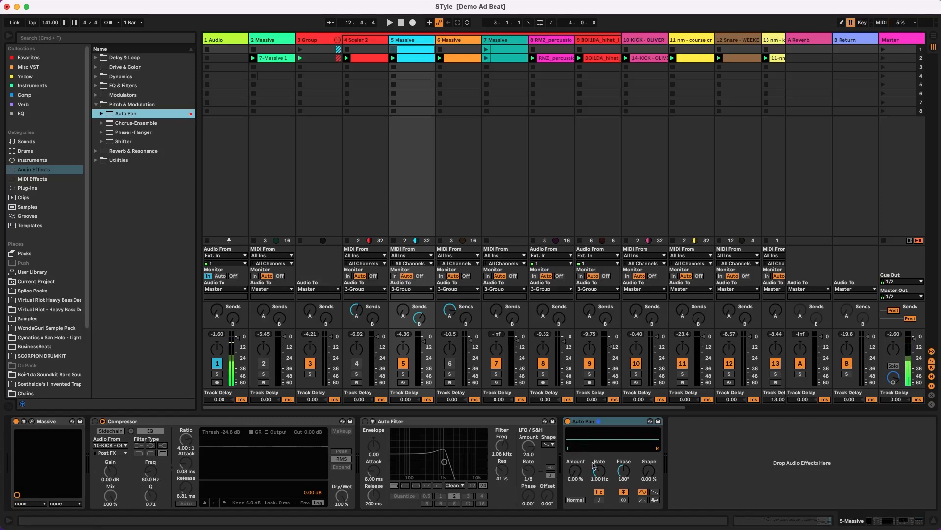
# Set the Auto Pan's amount to 74.6% and switch its rate from Hz to tempo-synced
pyautogui.moveTo(575, 471); pyautogui.dragTo(576, 432)
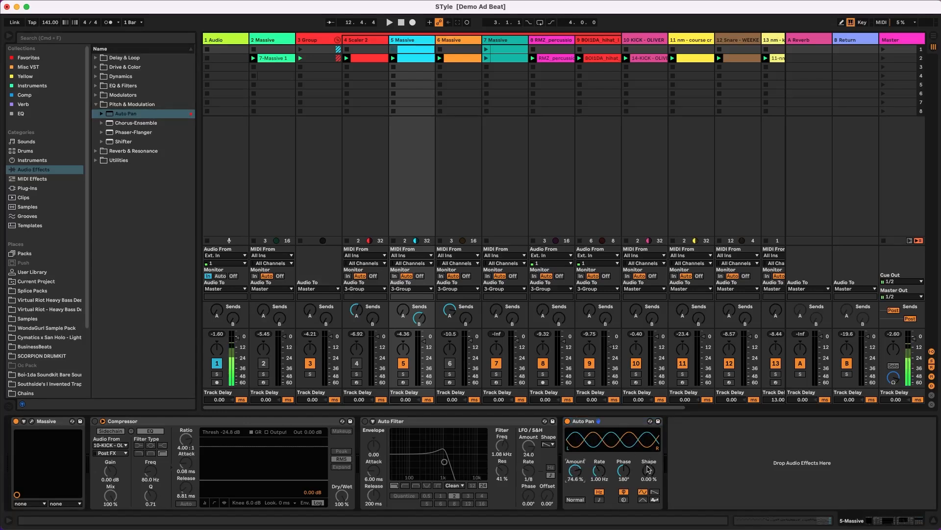
pyautogui.click(600, 499)
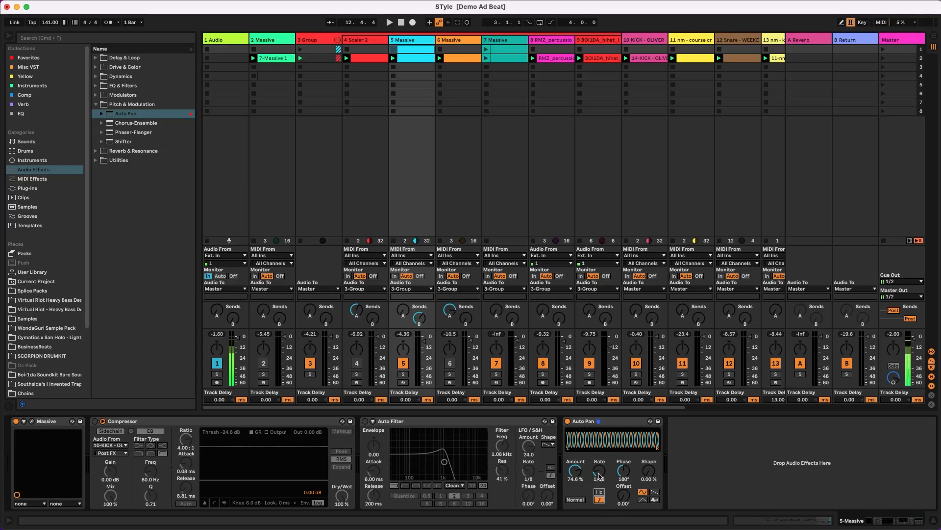
pyautogui.click(600, 483)
# Open the 5 Massive clip in scene 2, enlarge its editor and display the Auto Pan's Synced Rate envelope
pyautogui.doubleClick(421, 59)
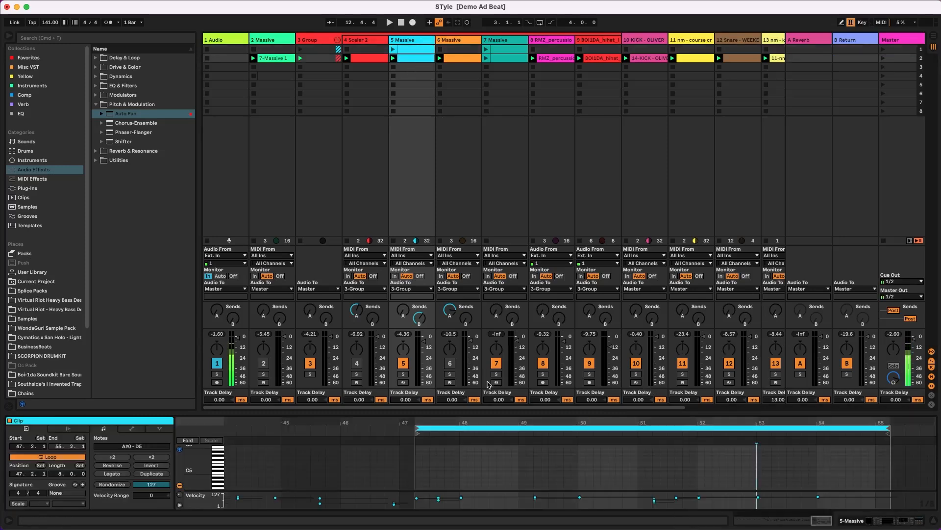
pyautogui.moveTo(518, 412); pyautogui.dragTo(490, 223)
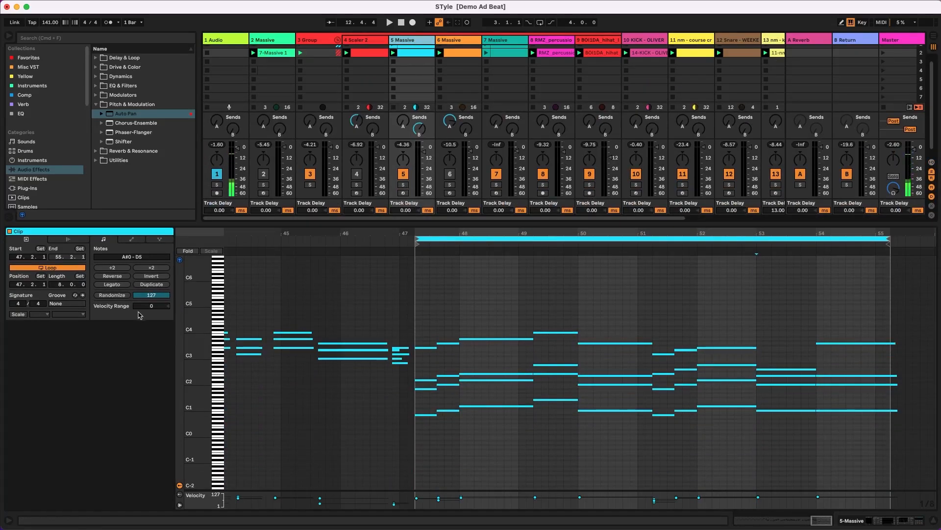
pyautogui.click(131, 239)
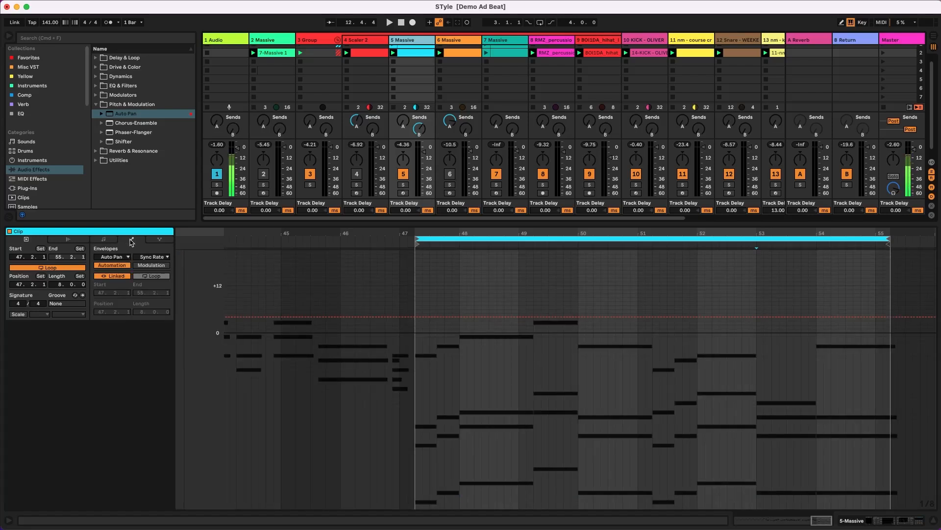
pyautogui.click(117, 257)
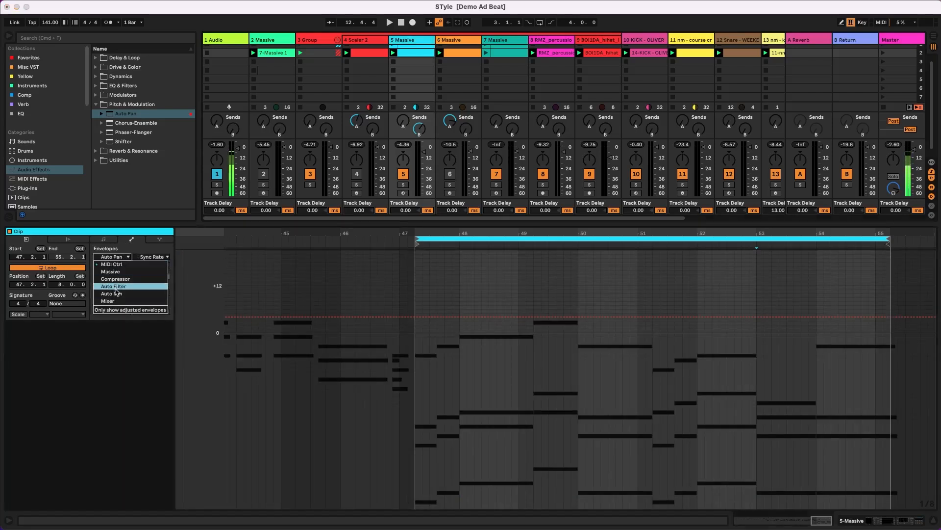
pyautogui.click(118, 295)
pyautogui.click(153, 257)
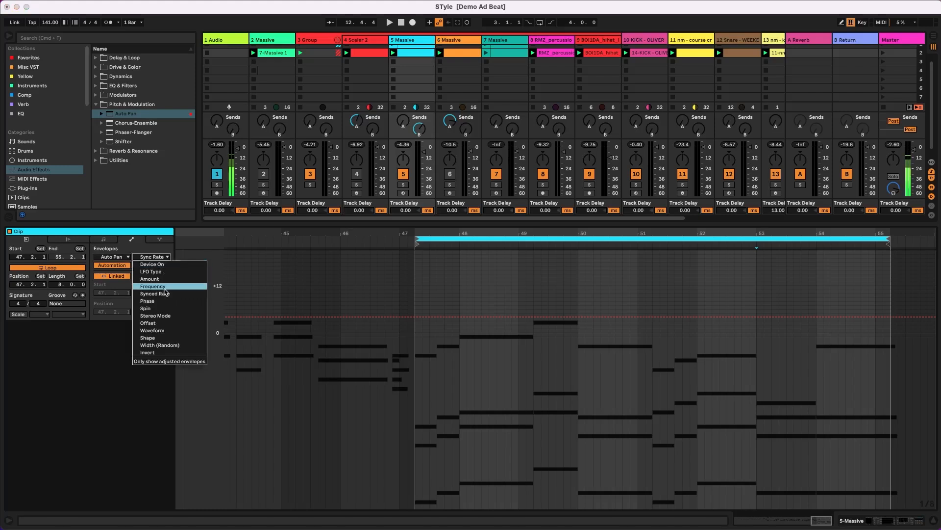
pyautogui.click(163, 294)
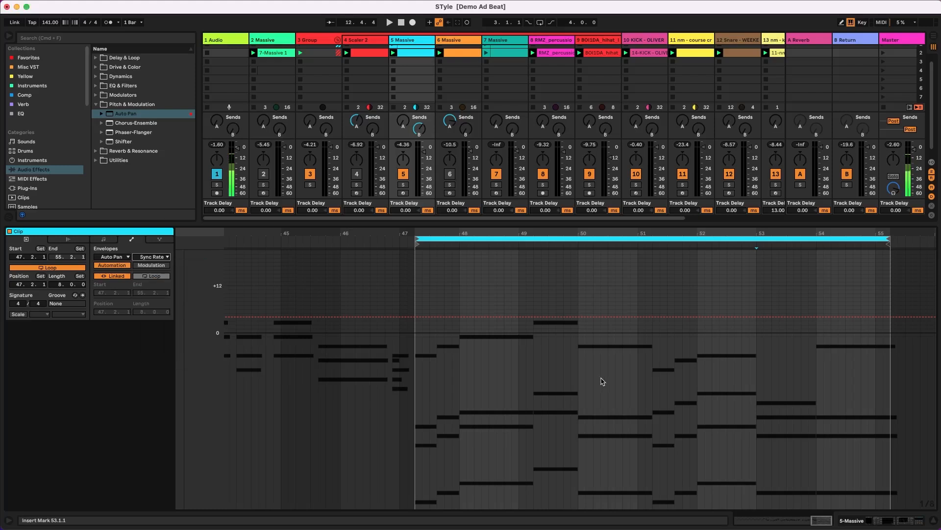
# Place breakpoints on the Synced Rate envelope ahead of the loop and at the loop start
pyautogui.click(229, 317)
pyautogui.moveTo(251, 317); pyautogui.dragTo(251, 333)
pyautogui.click(252, 333)
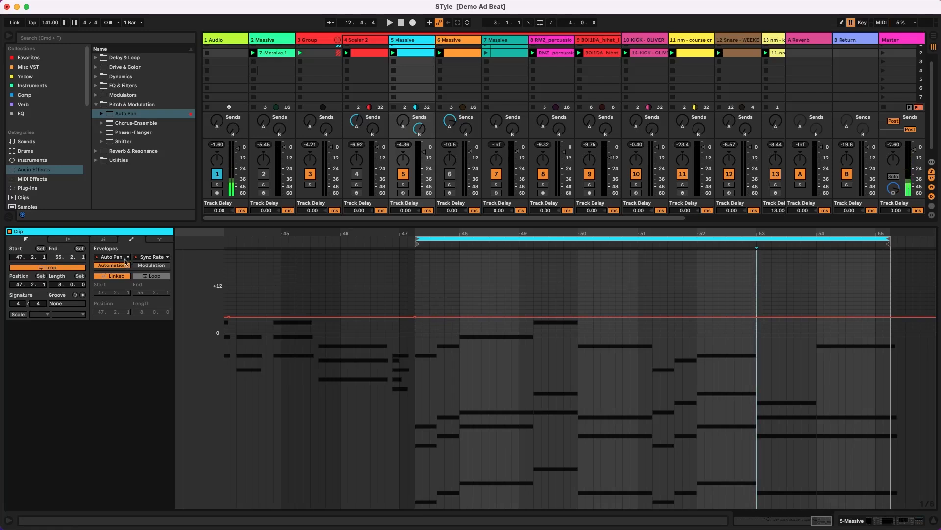
# Display the Auto Pan's Device On envelope and set it to Off across the whole clip
pyautogui.click(123, 258)
pyautogui.click(111, 293)
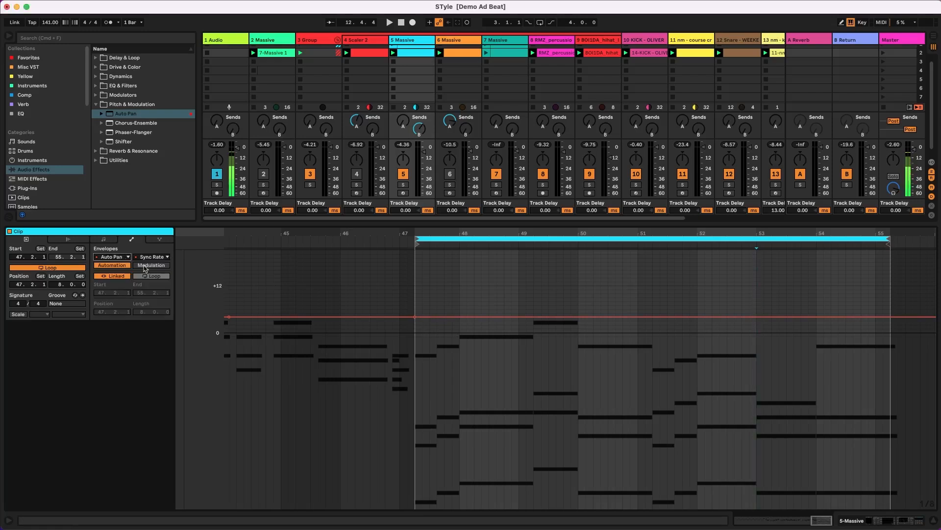
pyautogui.click(152, 256)
pyautogui.click(155, 266)
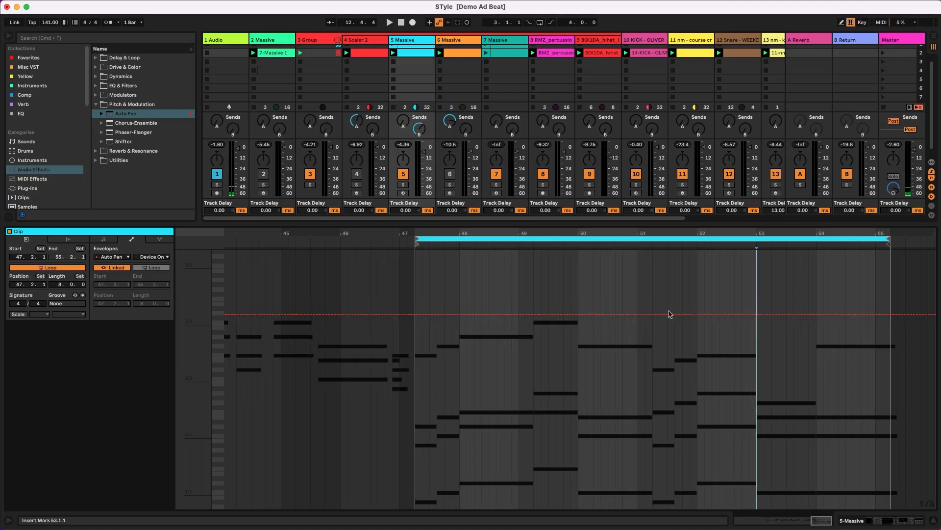
pyautogui.moveTo(727, 315); pyautogui.dragTo(727, 444)
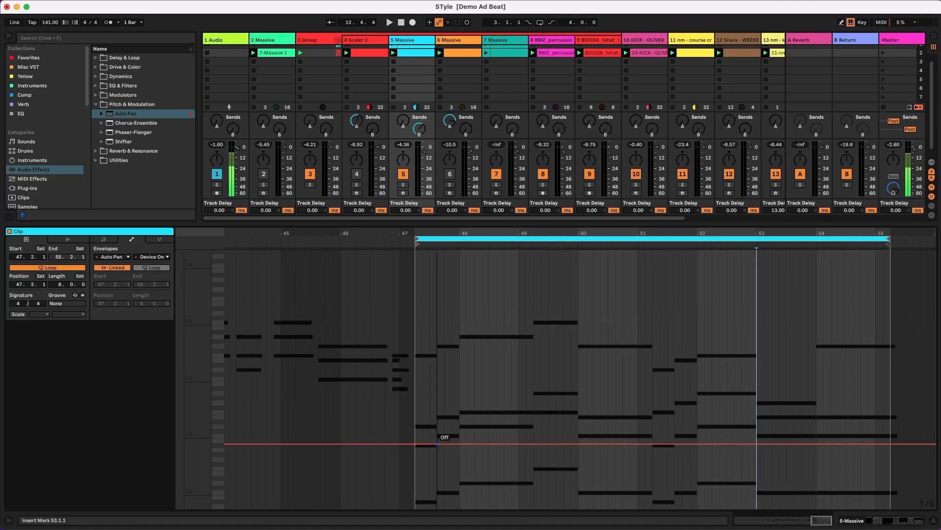
# Draw short On pulses in the Device On envelope at the loop start and the second chord, and audition them
pyautogui.moveTo(431, 444); pyautogui.dragTo(422, 314)
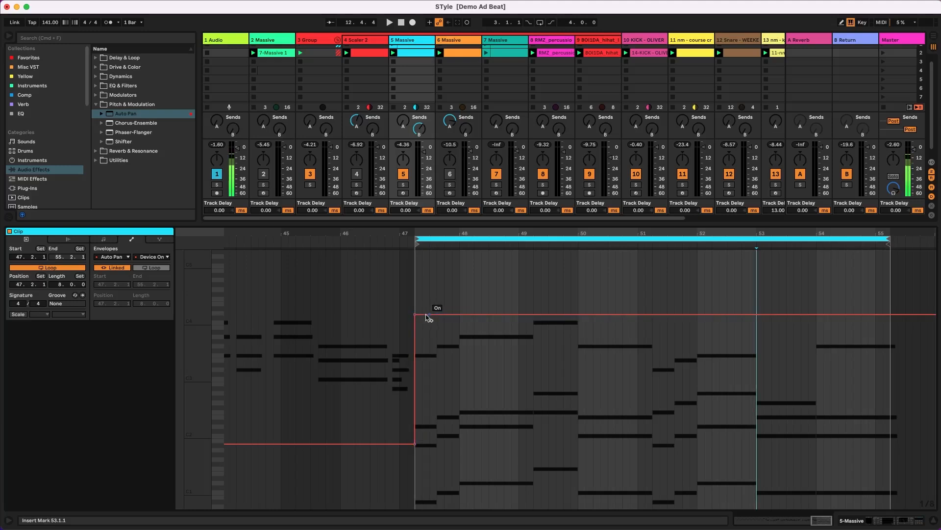
pyautogui.moveTo(428, 316); pyautogui.dragTo(427, 443)
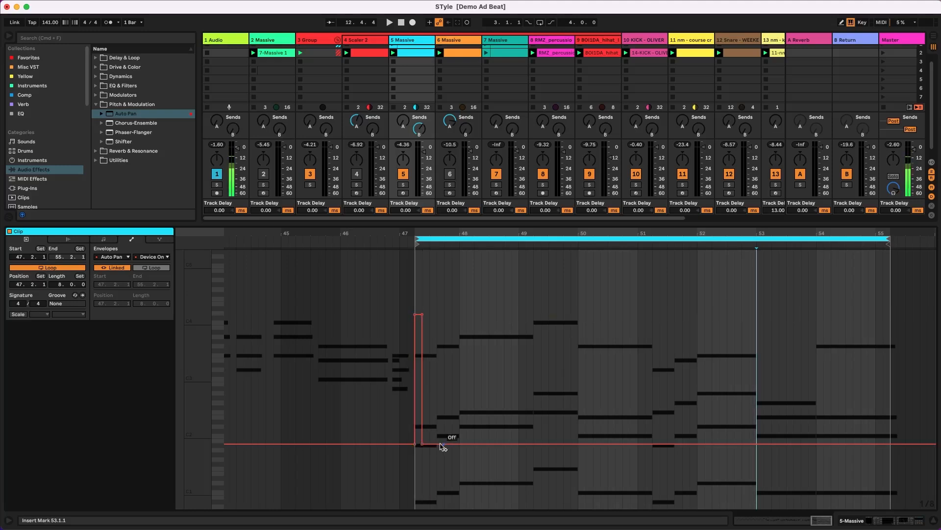
pyautogui.moveTo(443, 446); pyautogui.dragTo(441, 314)
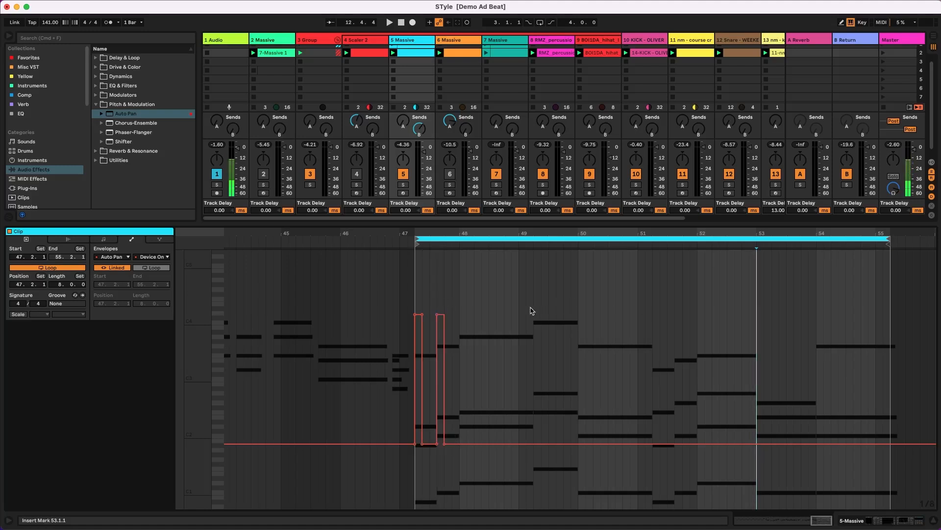
pyautogui.press('space')
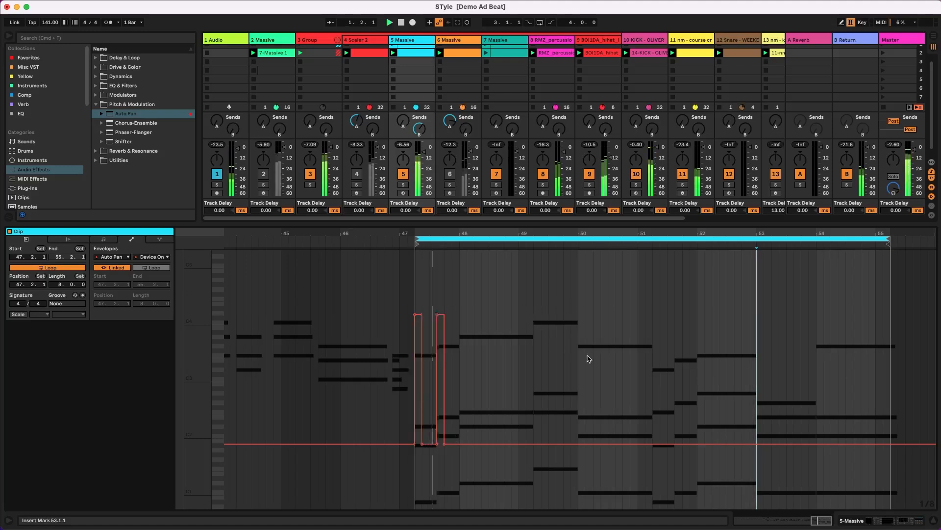
pyautogui.press('space')
# Add a short On pulse at bar 48 and a one-beat On section at bar 51, and audition the clip
pyautogui.click(459, 444)
pyautogui.click(465, 444)
pyautogui.moveTo(462, 444); pyautogui.dragTo(461, 314)
pyautogui.press('space')
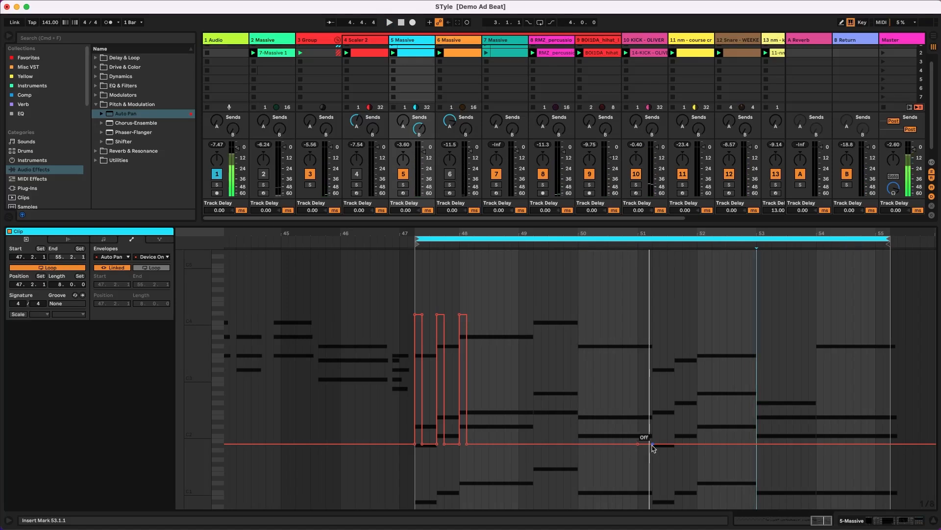
pyautogui.moveTo(642, 443); pyautogui.dragTo(637, 313)
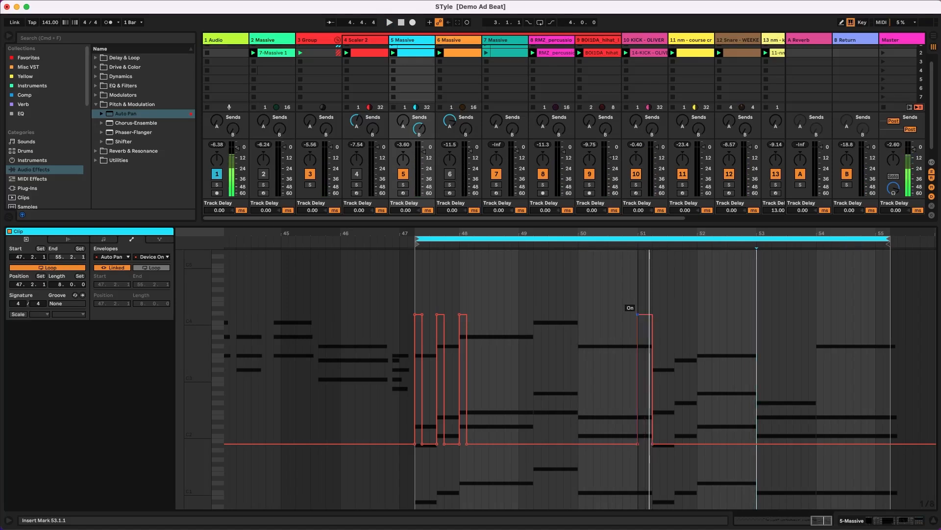
pyautogui.click(690, 354)
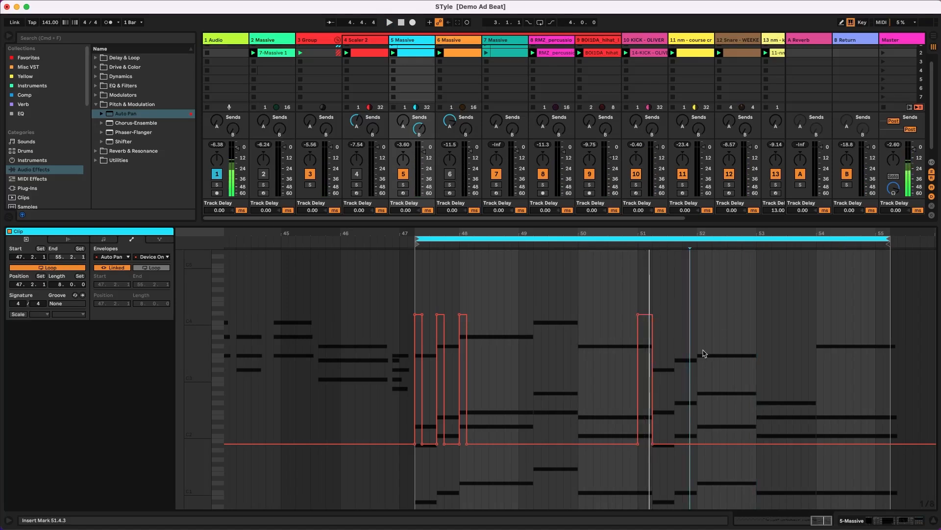
pyautogui.press('space')
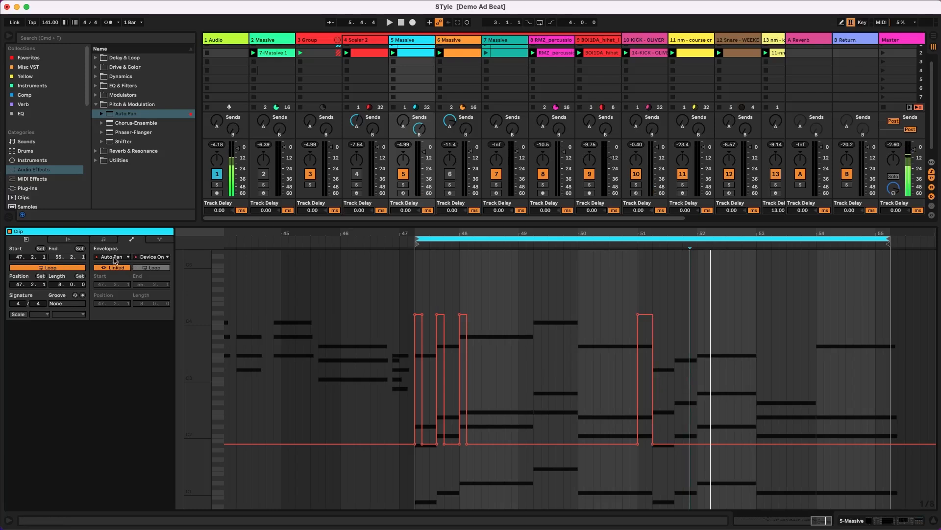
# Lower the Auto Pan's Synced Rate envelope to 1/32 from the loop start onward and play the result
pyautogui.click(153, 256)
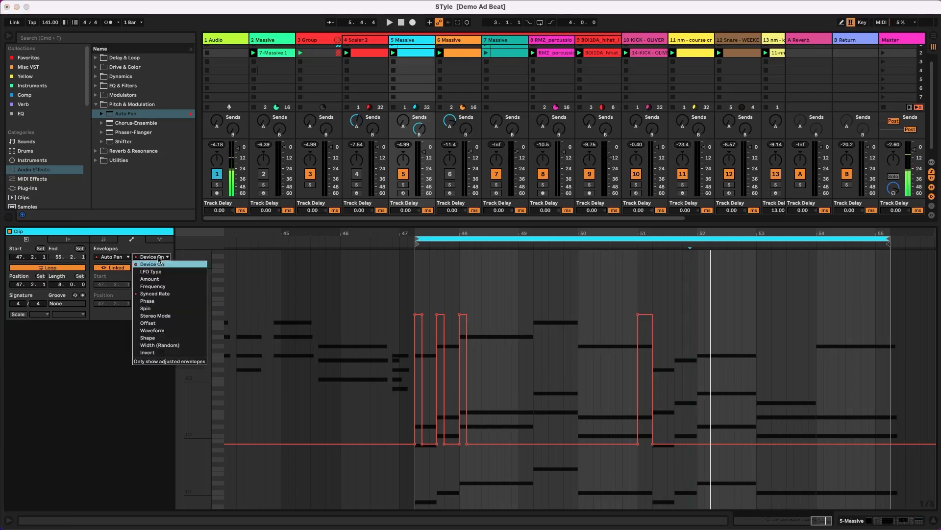
pyautogui.click(155, 294)
pyautogui.moveTo(420, 317); pyautogui.dragTo(420, 325)
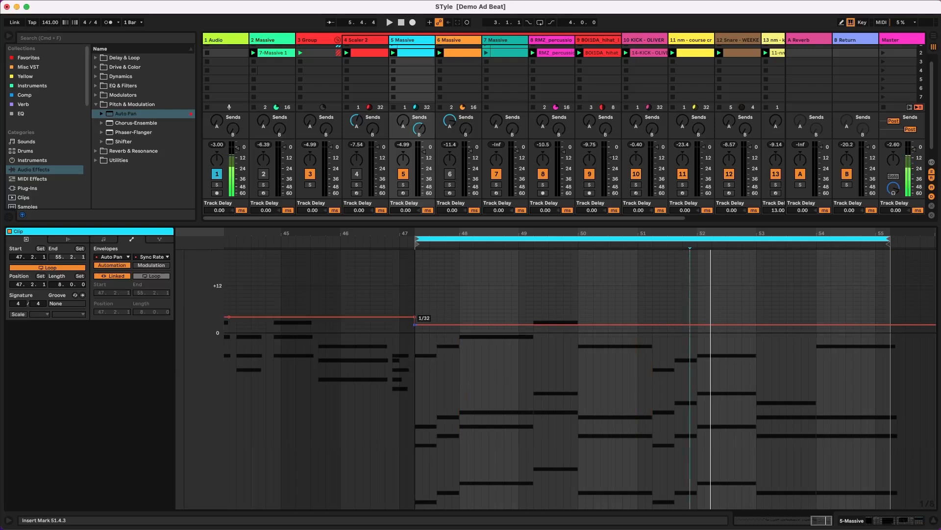
pyautogui.press('space')
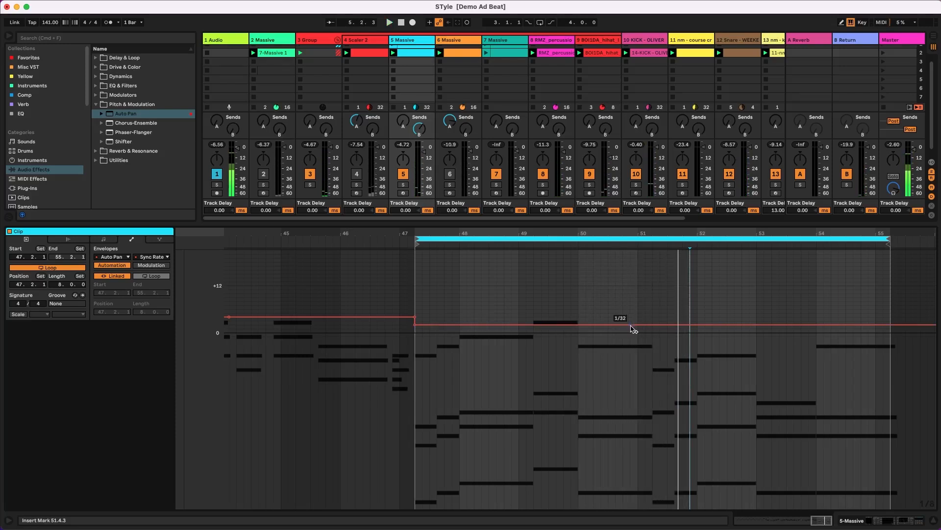
# Shape a stepped rise in the Synced Rate envelope around bar 51, return it to 1/32 one beat in, and audition it
pyautogui.moveTo(632, 325); pyautogui.dragTo(653, 324)
pyautogui.click(653, 317)
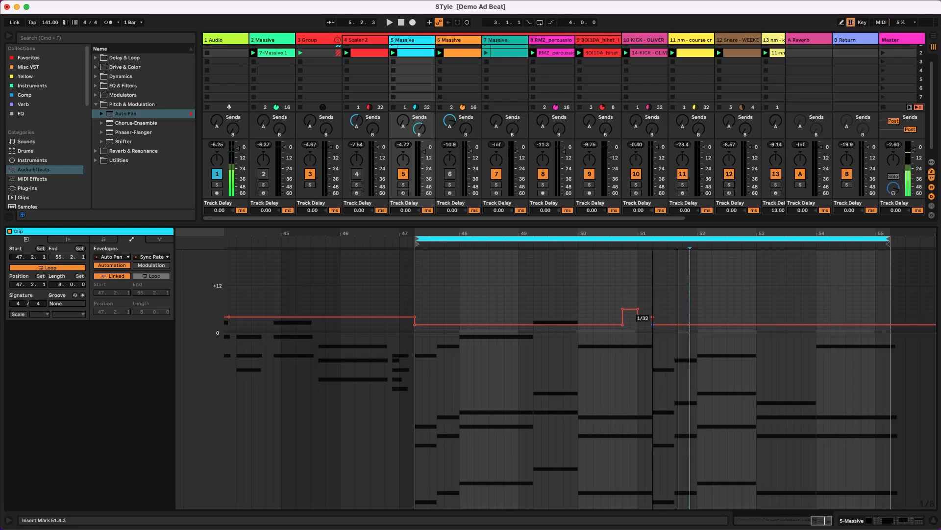
pyautogui.press('space')
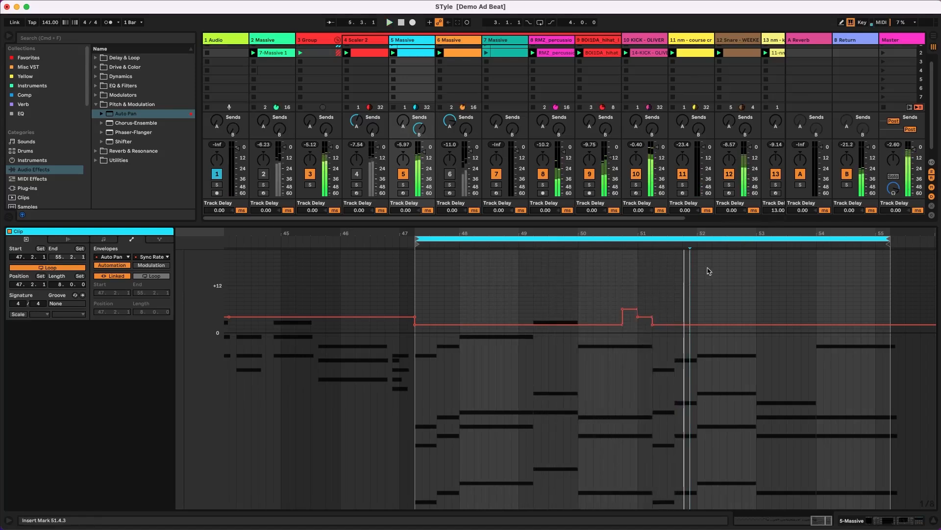
# Hide the clip detail view to give the session grid and mixer the full height
pyautogui.press('super+alt+i')
pyautogui.press('super+alt+l')
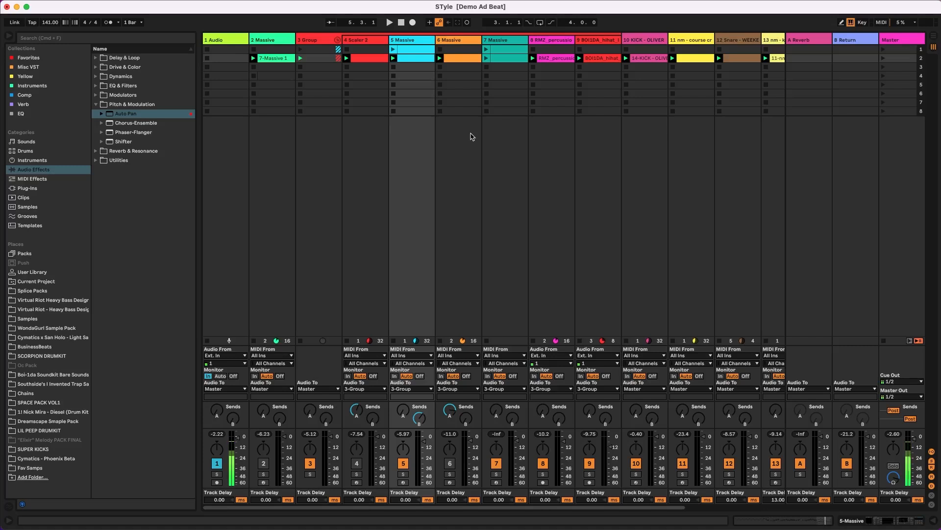
pyautogui.hscroll(1, 479, 100)
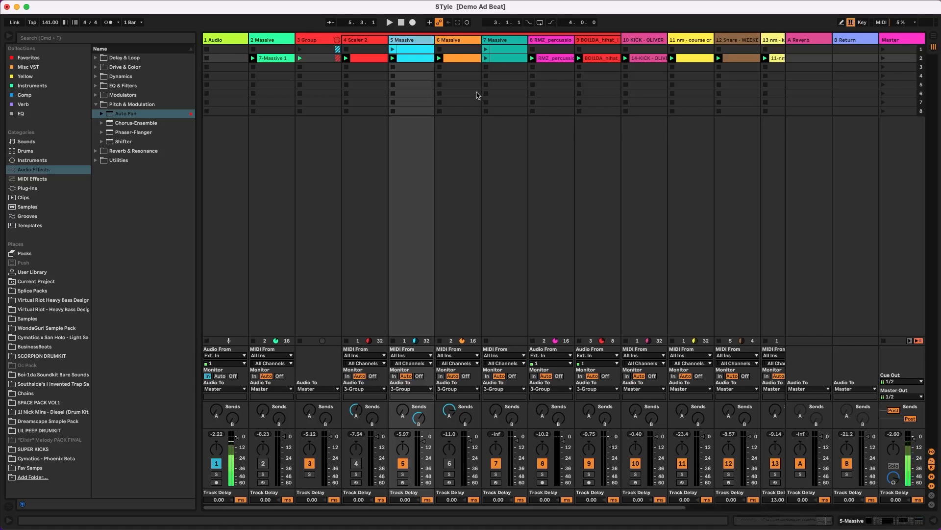